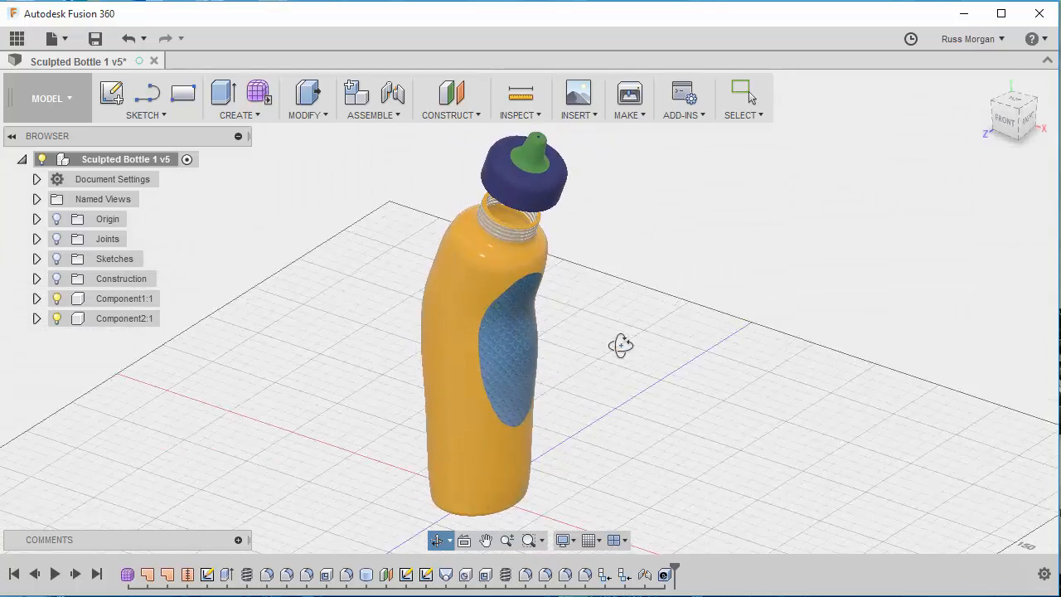
- Roll the finished bottle's timeline back to the start and replay the features that build the bottle body one by one
{"action": "key", "text": "Escape"}
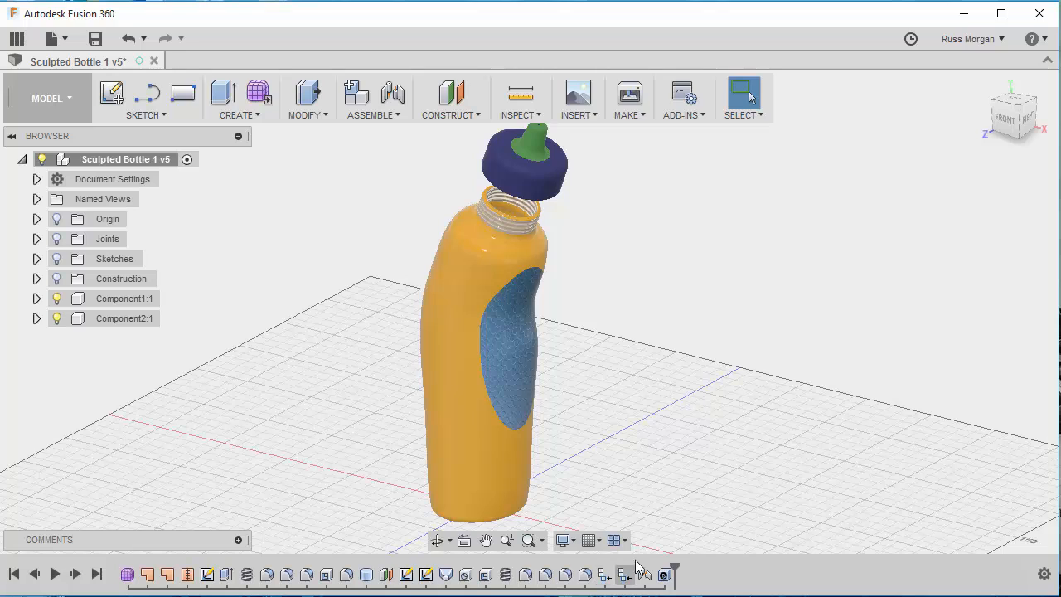
{"action": "mouse_move", "coordinate": [675, 575]}
{"action": "left_mouse_down"}
{"action": "mouse_move", "coordinate": [190, 580]}
{"action": "mouse_move", "coordinate": [118, 574]}
{"action": "mouse_move", "coordinate": [129, 567]}
{"action": "left_mouse_up"}
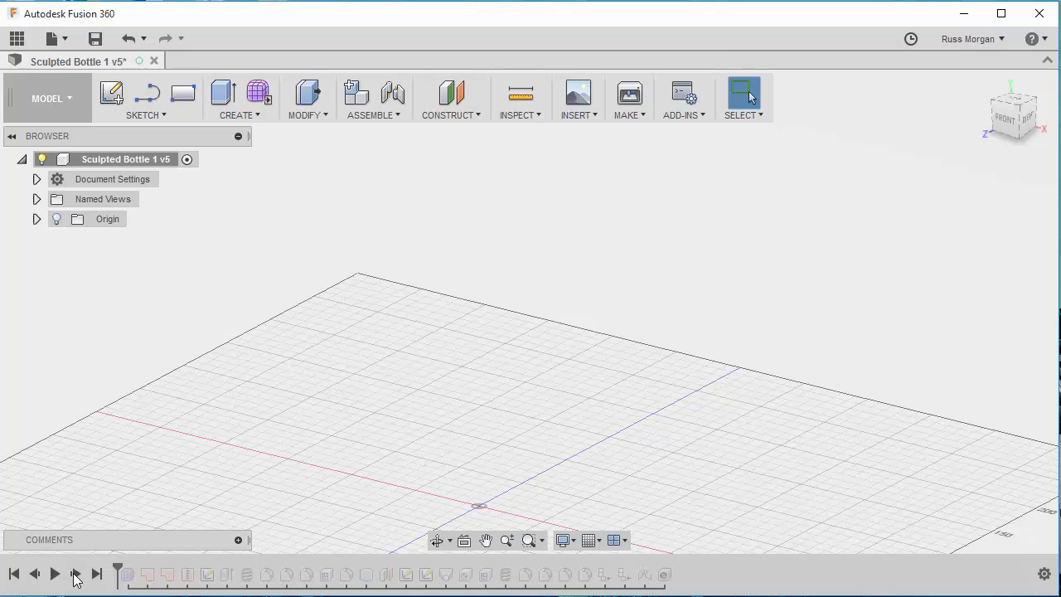
{"action": "left_click", "coordinate": [76, 575]}
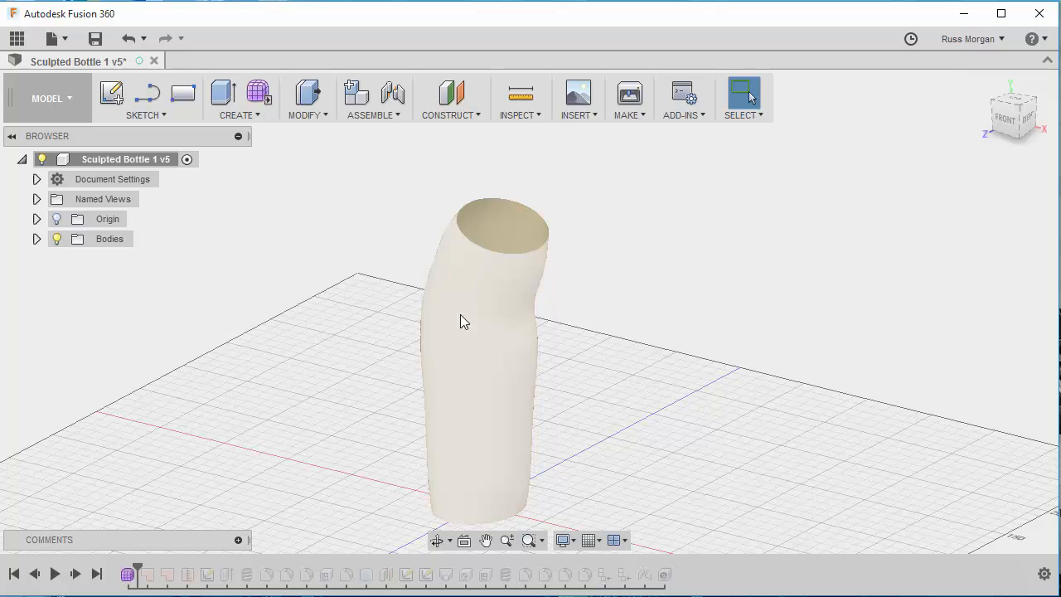
{"action": "left_click", "coordinate": [75, 574]}
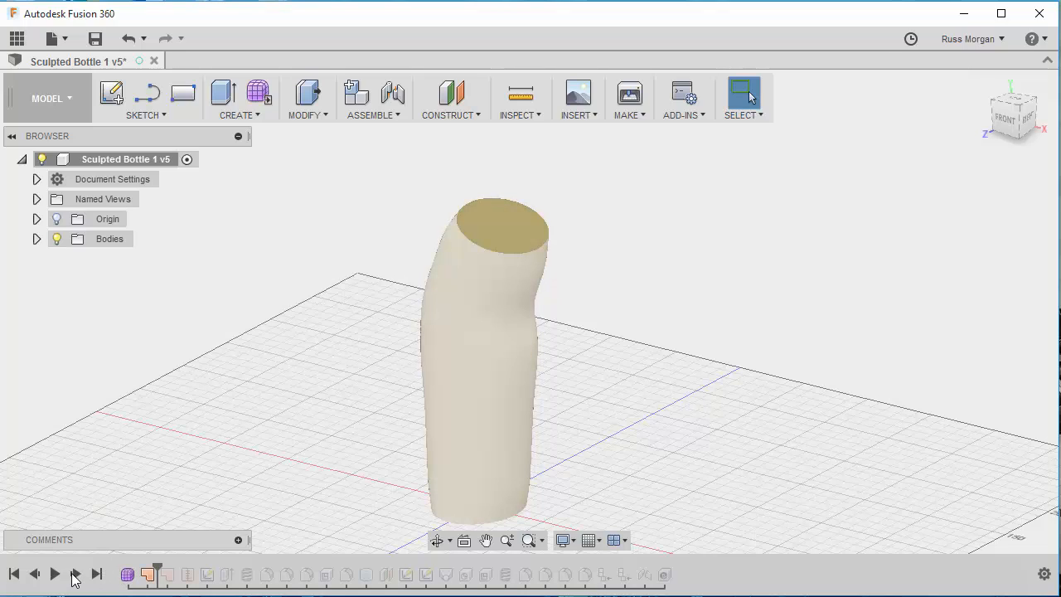
{"action": "left_click", "coordinate": [75, 574]}
{"action": "left_click", "coordinate": [75, 574]}
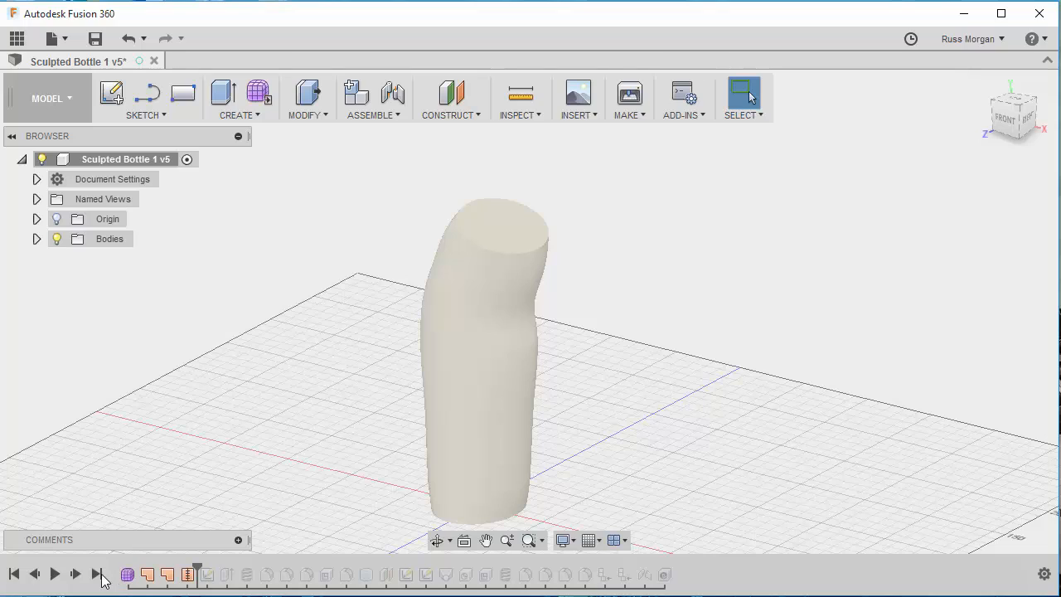
{"action": "left_click", "coordinate": [74, 575]}
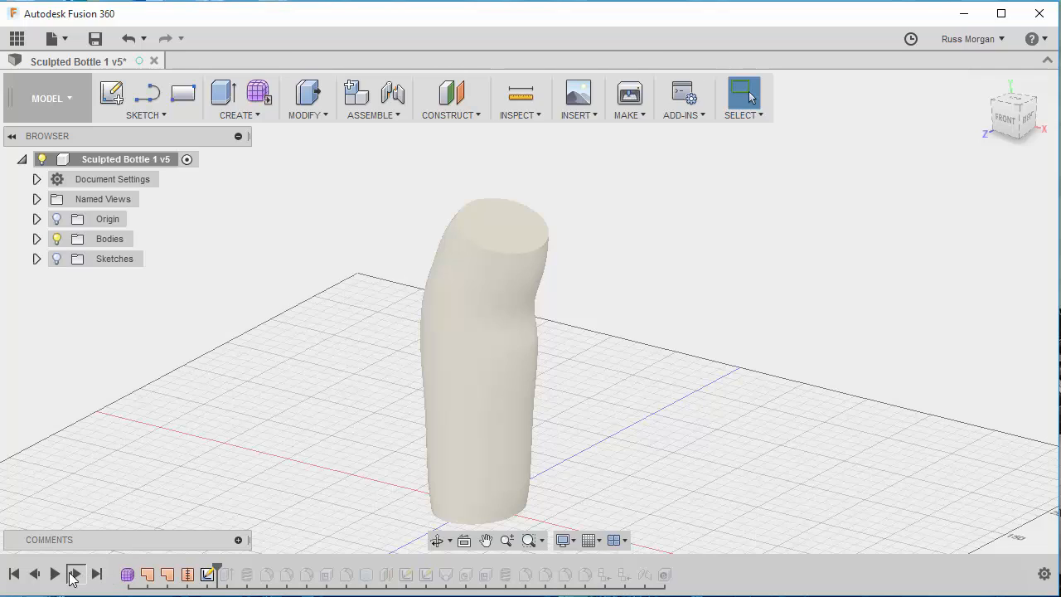
{"action": "left_click", "coordinate": [74, 575]}
{"action": "left_click", "coordinate": [73, 576]}
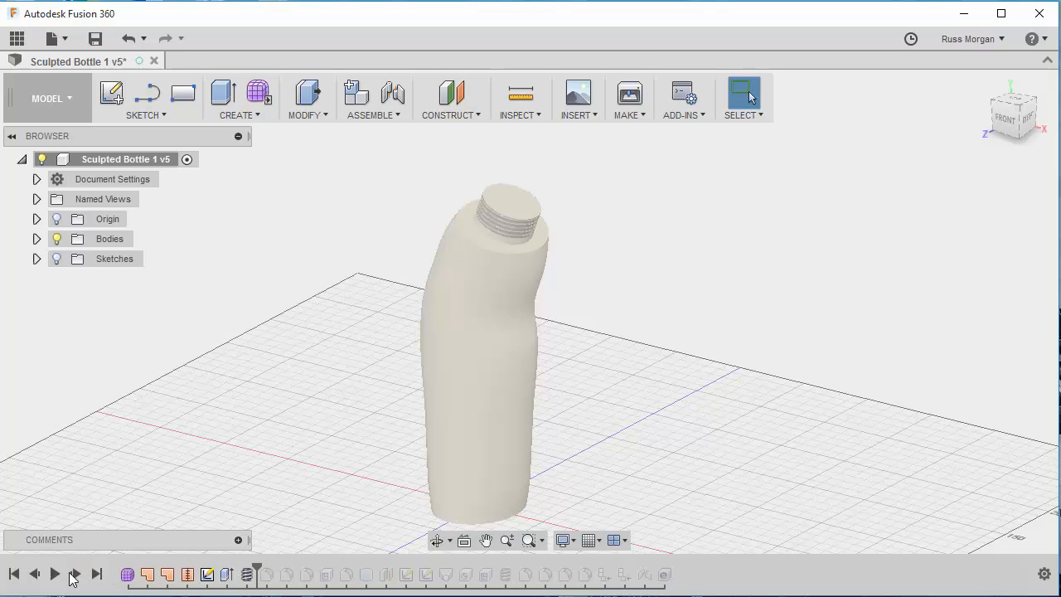
{"action": "left_click", "coordinate": [74, 575]}
{"action": "left_click", "coordinate": [74, 575]}
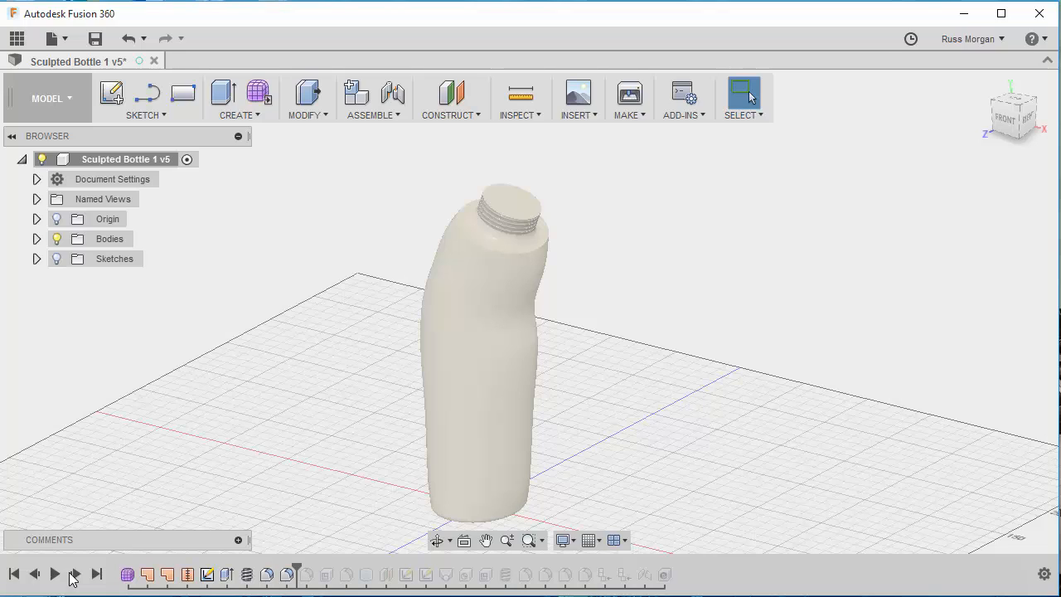
{"action": "left_click", "coordinate": [75, 576]}
{"action": "left_click", "coordinate": [75, 575]}
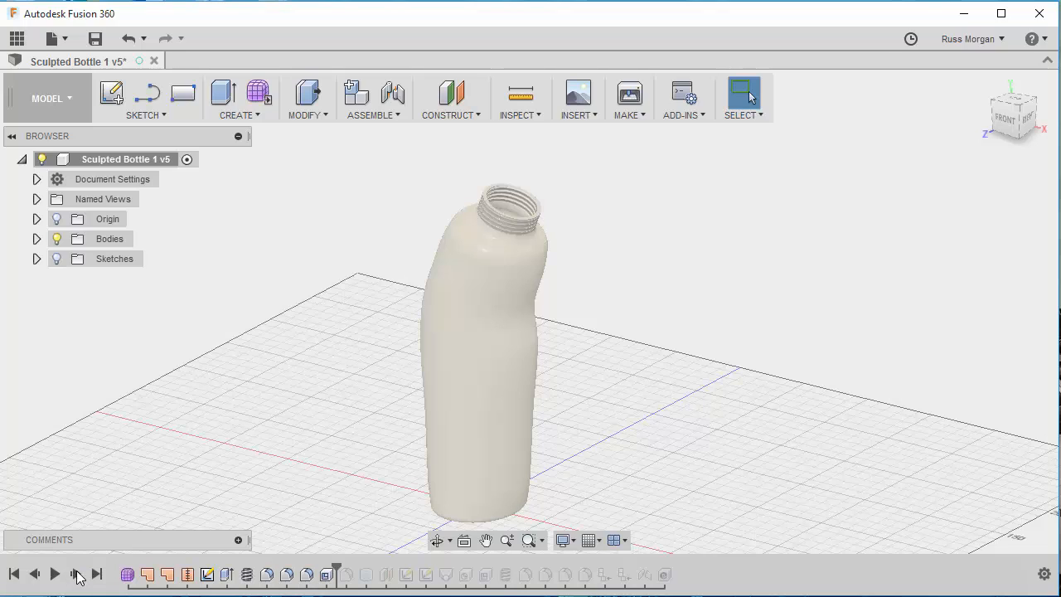
{"action": "left_click", "coordinate": [76, 576]}
- Replay the remaining timeline features one by one to review the cap, the components, the joint and the final appearance
{"action": "left_click", "coordinate": [76, 575]}
{"action": "left_click", "coordinate": [75, 576]}
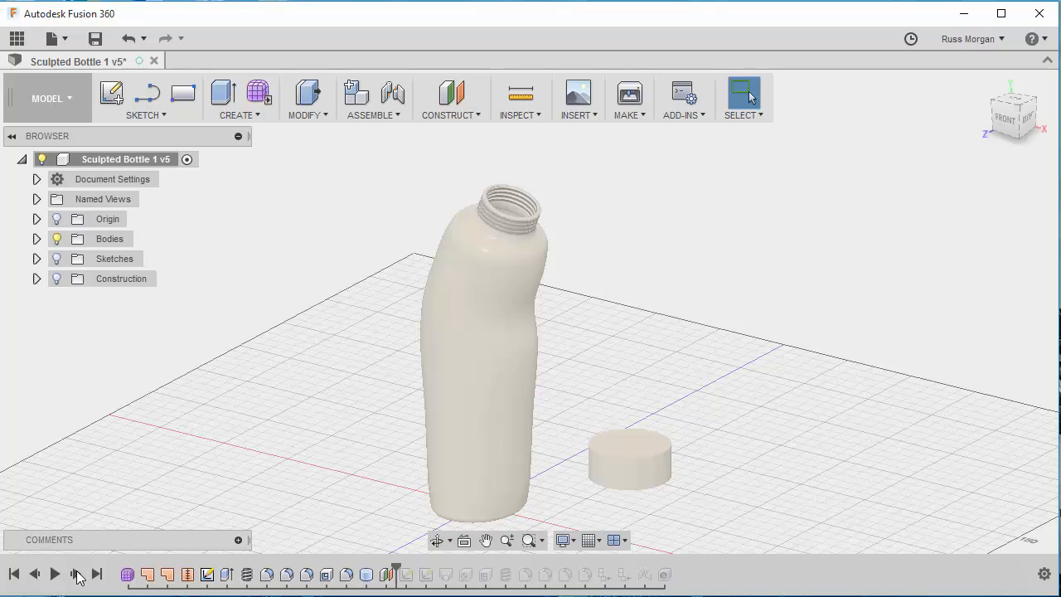
{"action": "left_click", "coordinate": [76, 575]}
{"action": "left_click", "coordinate": [75, 575]}
{"action": "left_click", "coordinate": [76, 575]}
{"action": "left_click", "coordinate": [76, 575]}
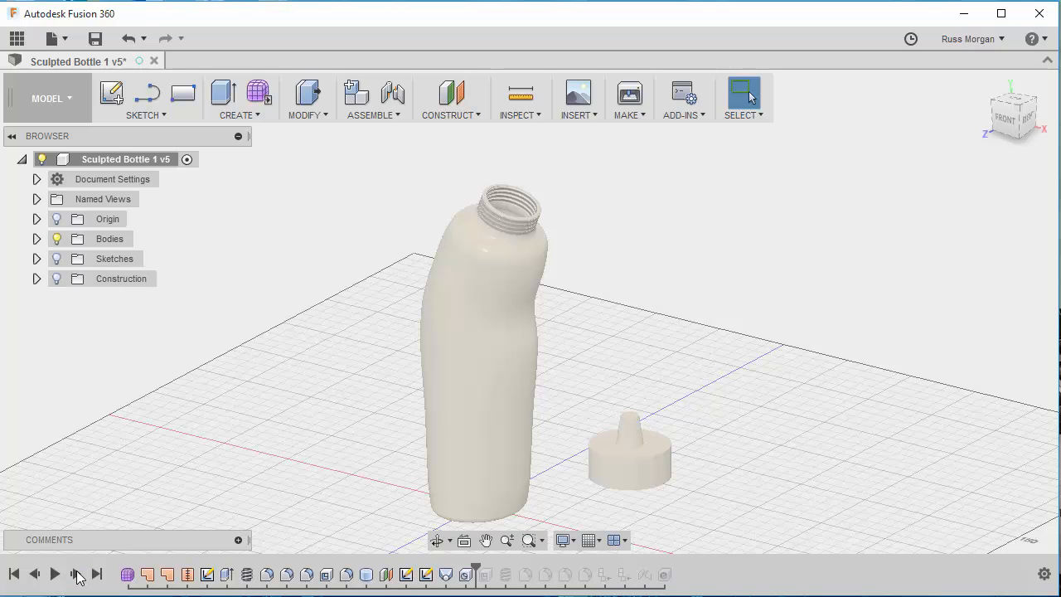
{"action": "left_click", "coordinate": [75, 575]}
{"action": "left_click", "coordinate": [75, 575]}
{"action": "left_click", "coordinate": [75, 576]}
{"action": "left_click", "coordinate": [76, 576]}
{"action": "left_click", "coordinate": [75, 576]}
{"action": "left_click", "coordinate": [75, 575]}
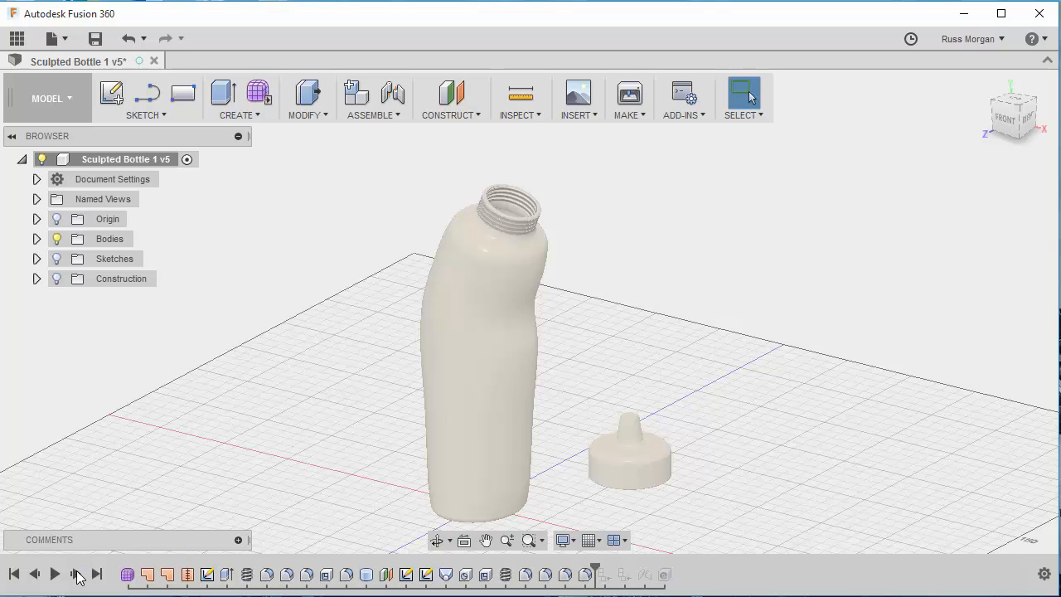
{"action": "left_click", "coordinate": [75, 575]}
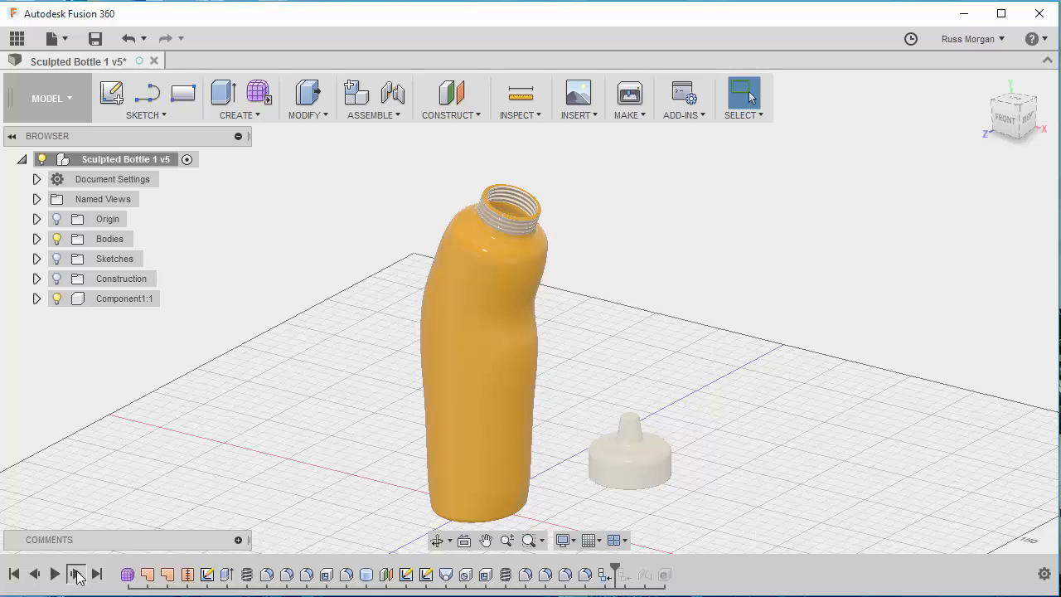
{"action": "left_click", "coordinate": [76, 575]}
{"action": "left_click", "coordinate": [76, 575]}
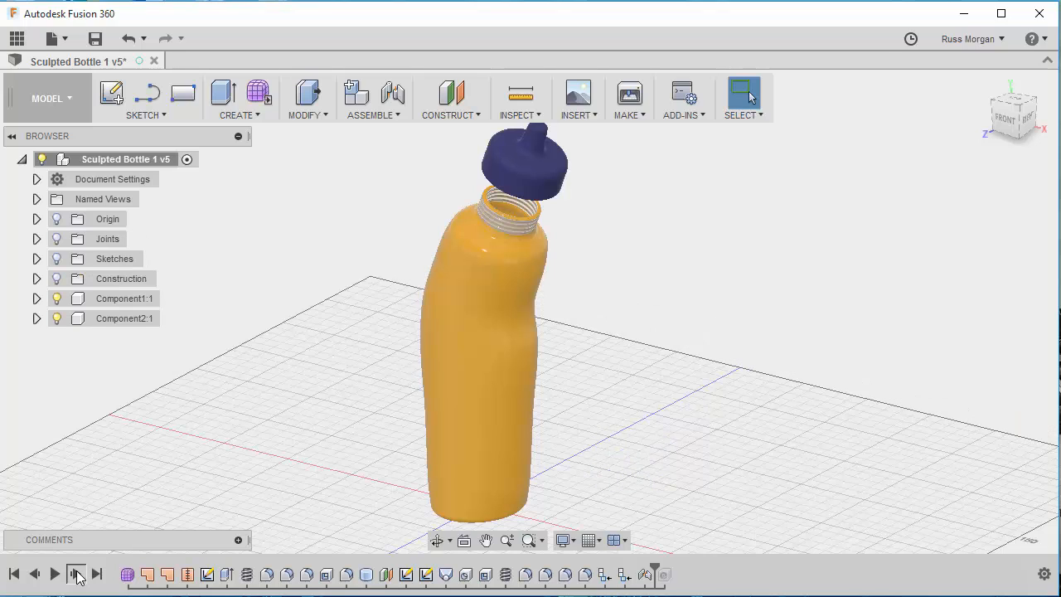
{"action": "left_click", "coordinate": [76, 575]}
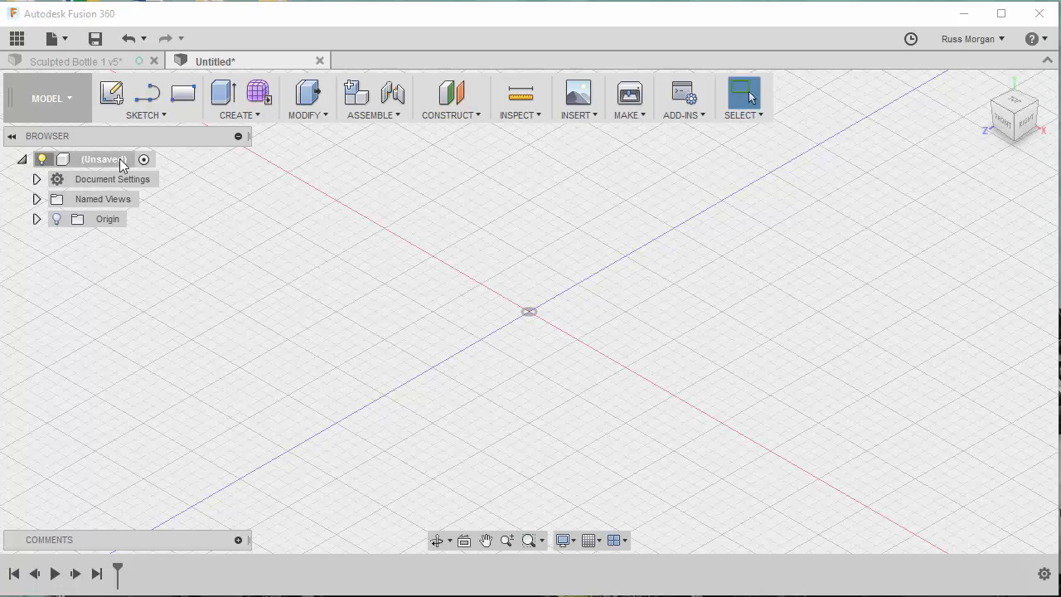
- Start a form in the new design and place a sculpt cylinder 75 mm in diameter on the ground plane, centred on the origin
{"action": "left_click", "coordinate": [259, 95]}
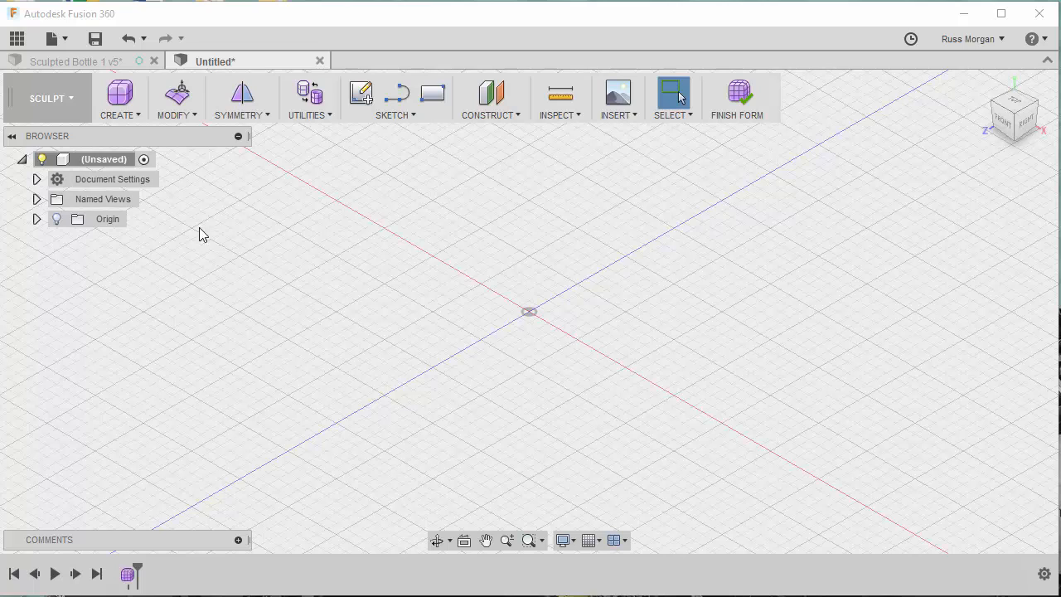
{"action": "left_click", "coordinate": [128, 111]}
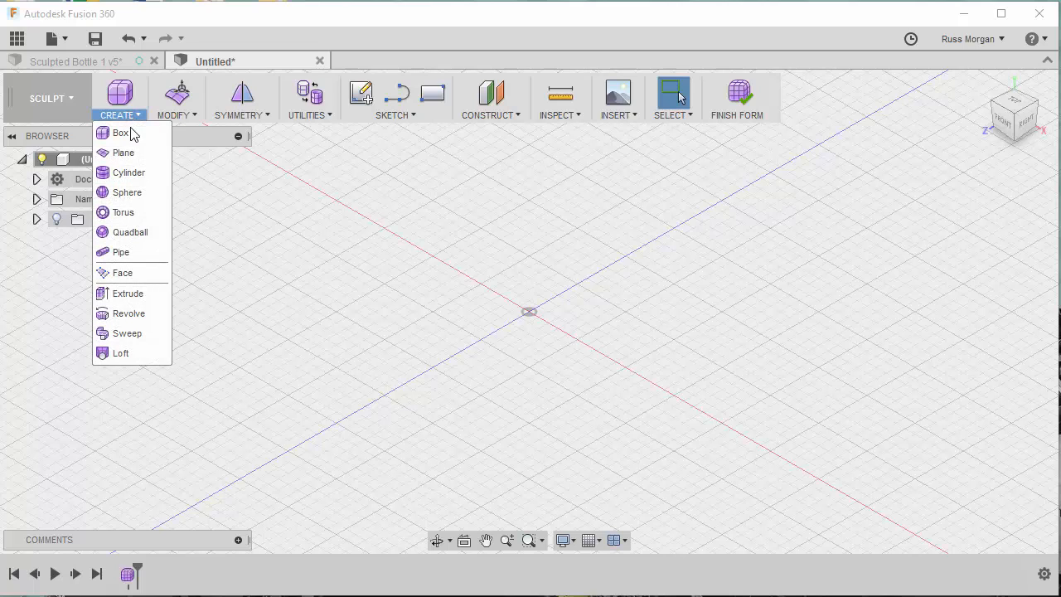
{"action": "left_click", "coordinate": [127, 174]}
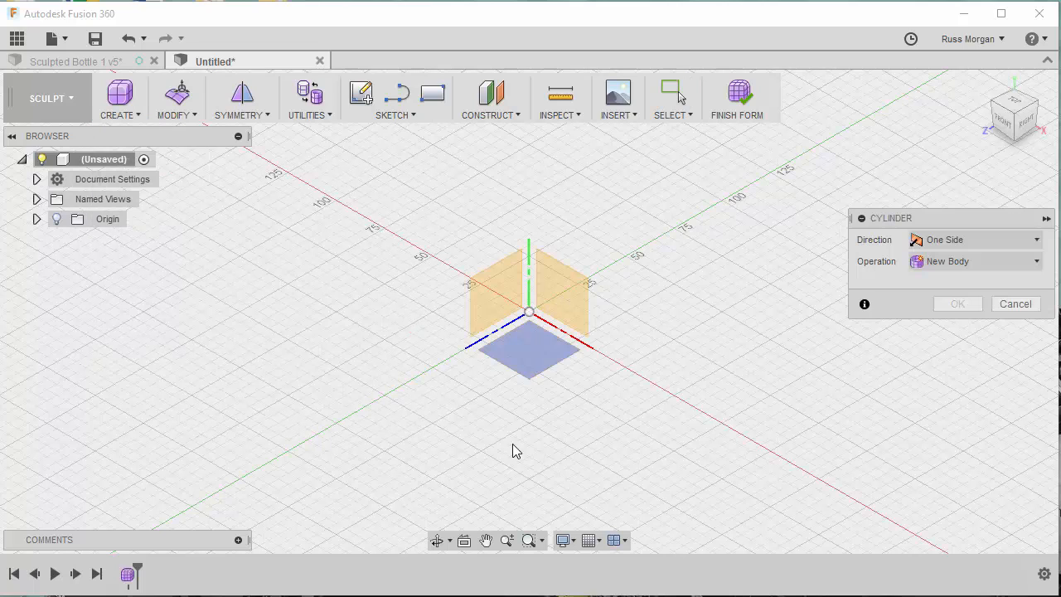
{"action": "left_click", "coordinate": [534, 354]}
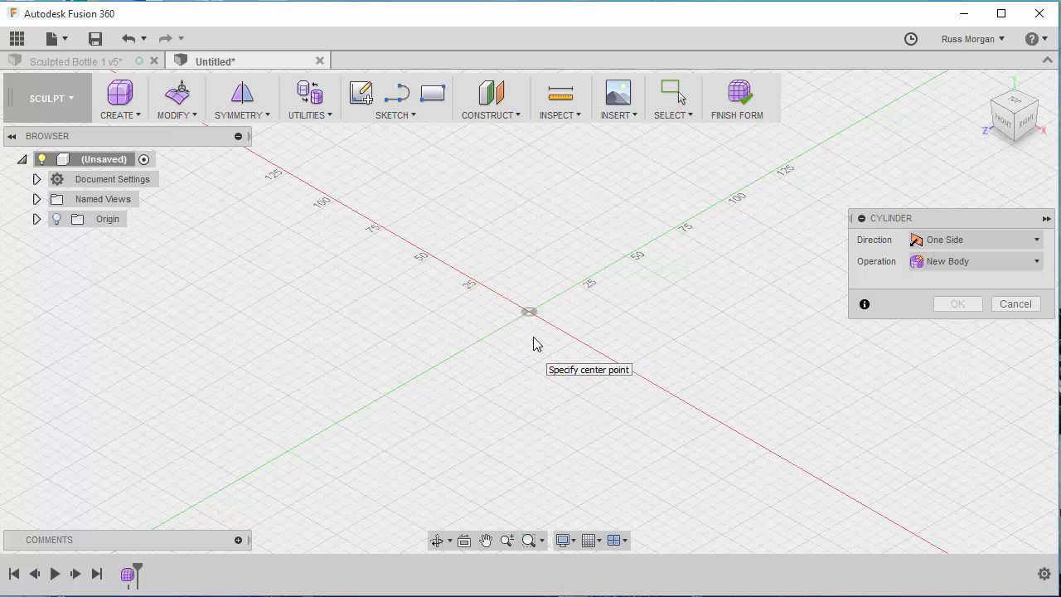
{"action": "left_click", "coordinate": [529, 312]}
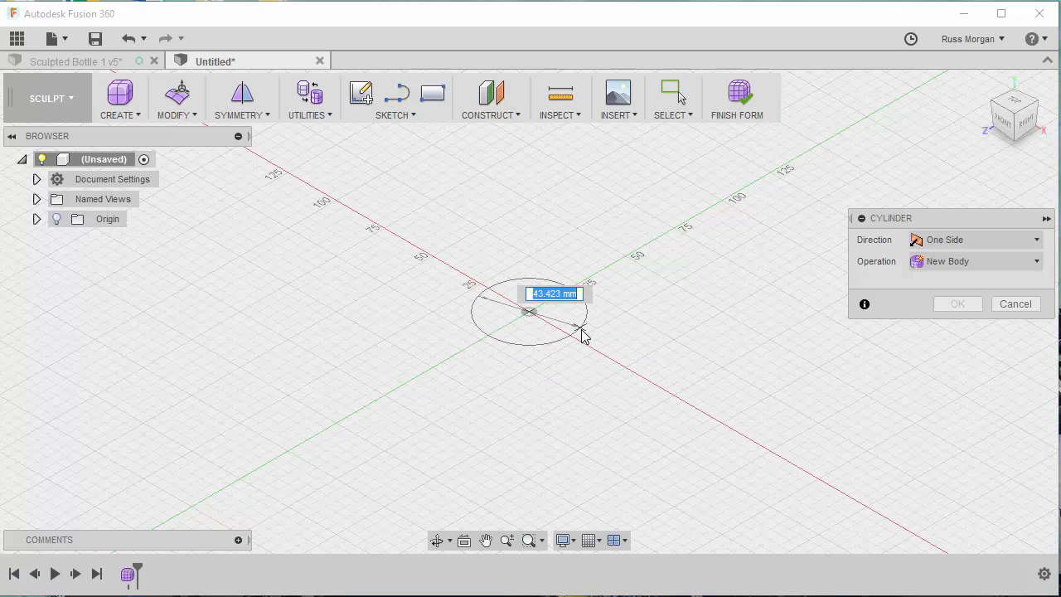
{"action": "type", "text": "75"}
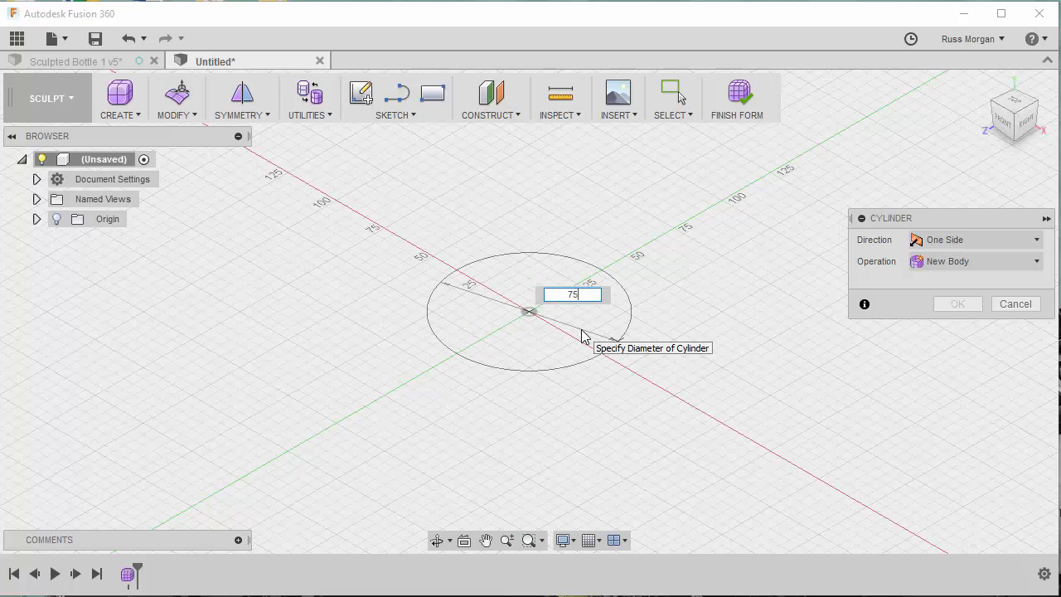
{"action": "key", "text": "Return"}
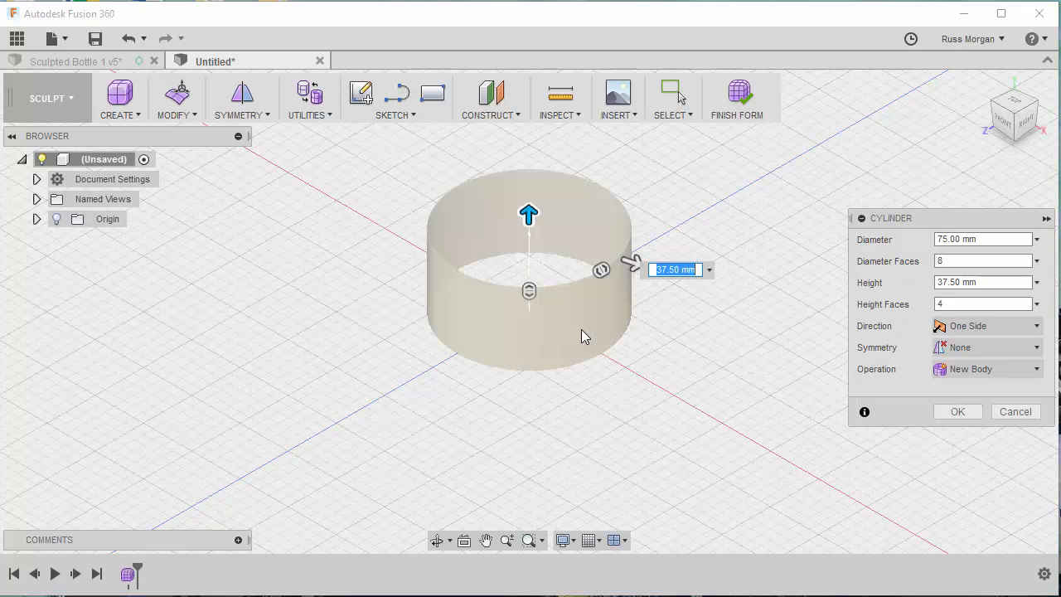
- Create the cylinder with a height of 180 mm, 12 diameter faces and 8 height faces
{"action": "left_click_drag", "start_coordinate": [966, 220], "coordinate": [868, 166]}
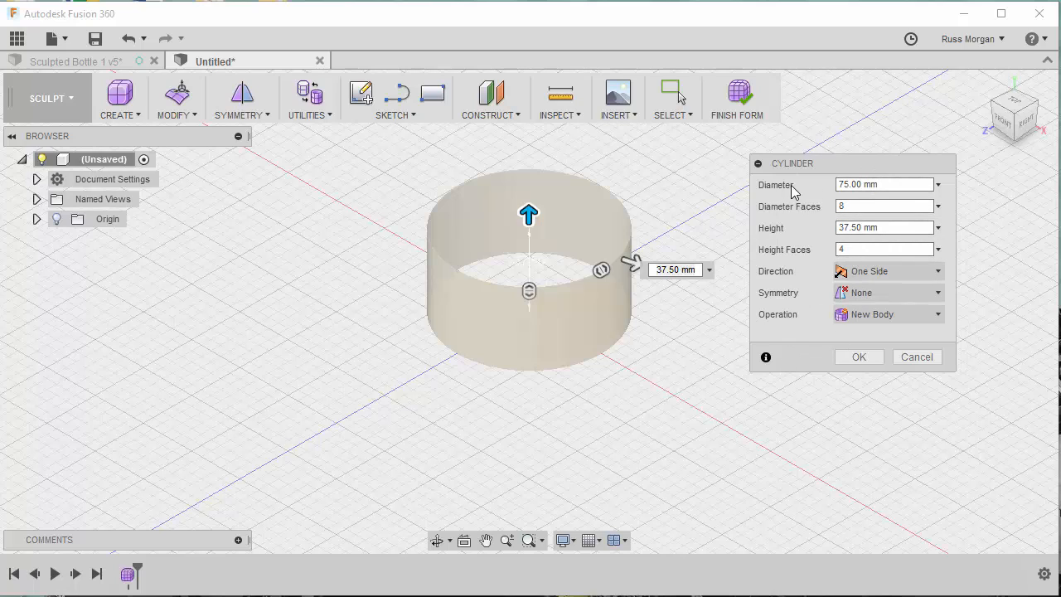
{"action": "left_click", "coordinate": [858, 186]}
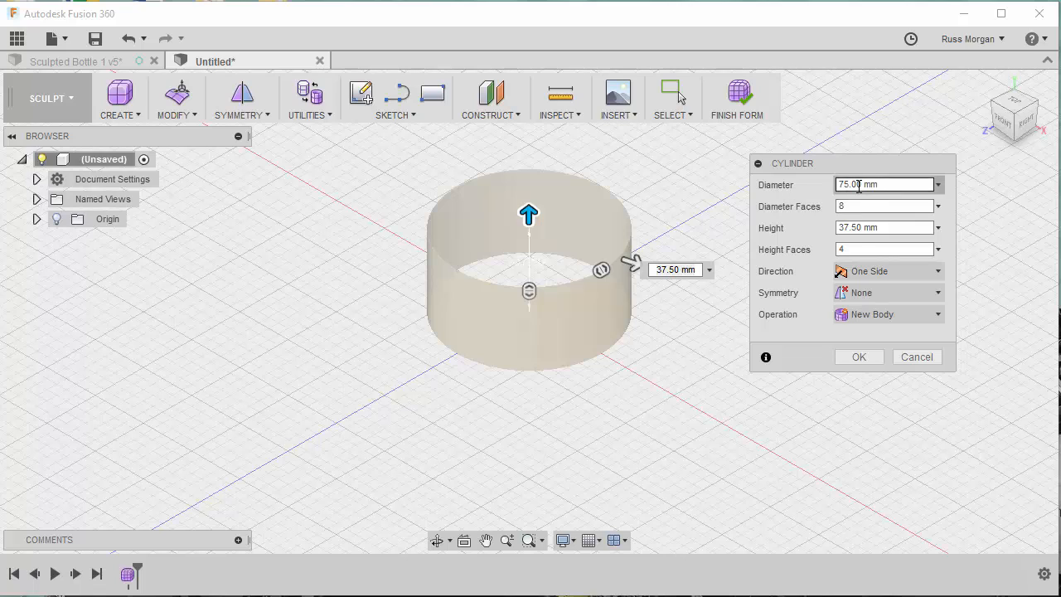
{"action": "left_click", "coordinate": [858, 227]}
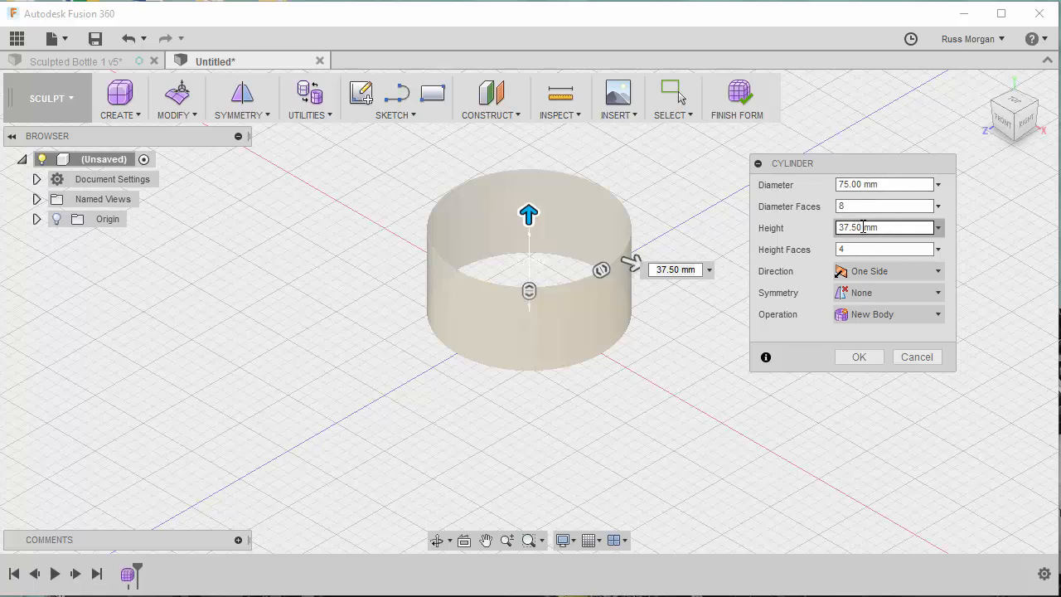
{"action": "double_click", "coordinate": [833, 227]}
{"action": "type", "text": "18"}
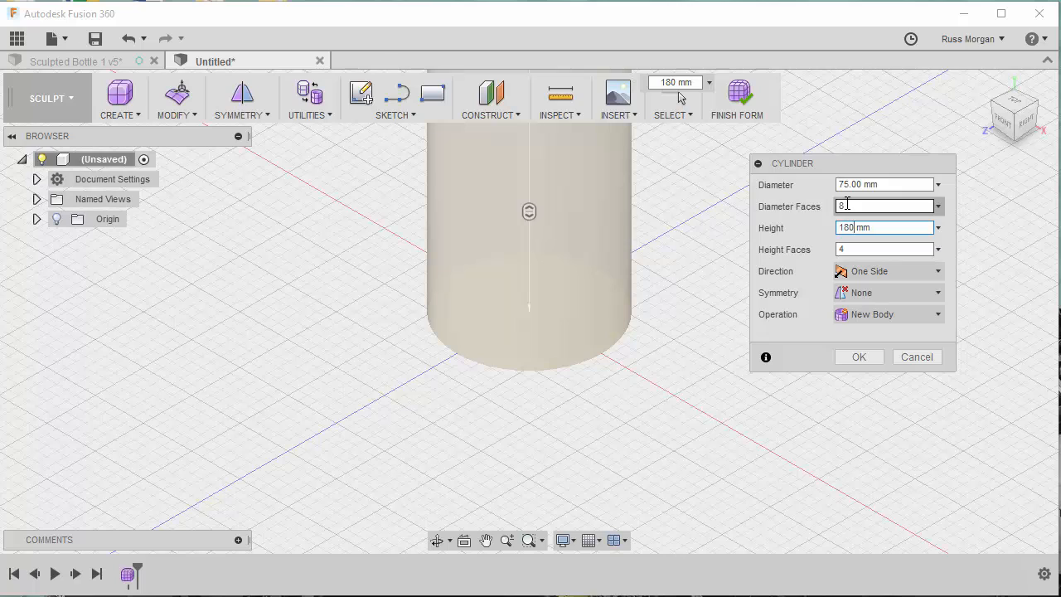
{"action": "left_click_drag", "start_coordinate": [847, 204], "coordinate": [839, 206]}
{"action": "type", "text": "12"}
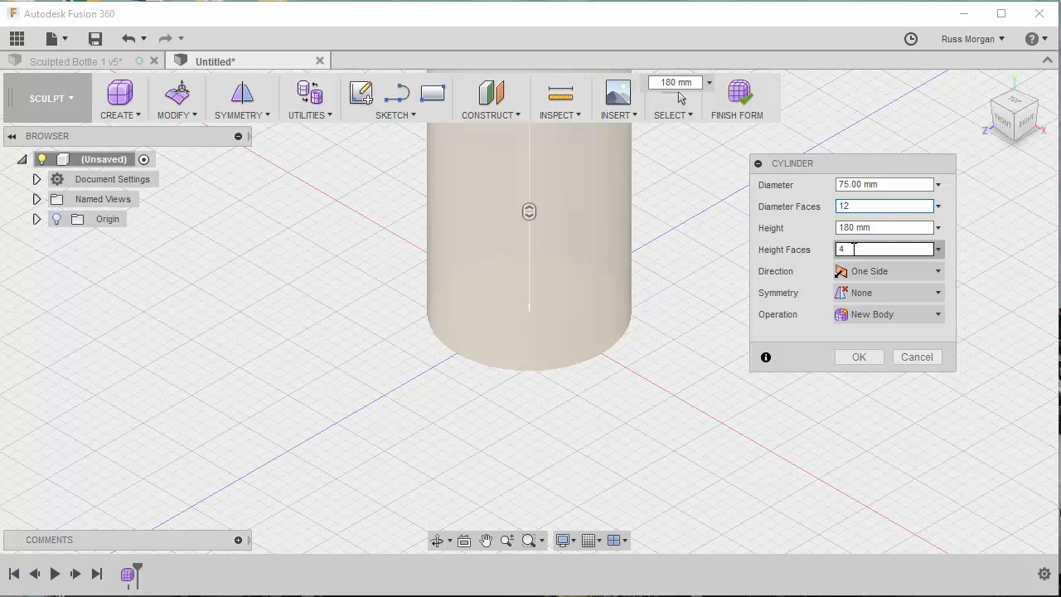
{"action": "left_click_drag", "start_coordinate": [840, 249], "coordinate": [823, 248]}
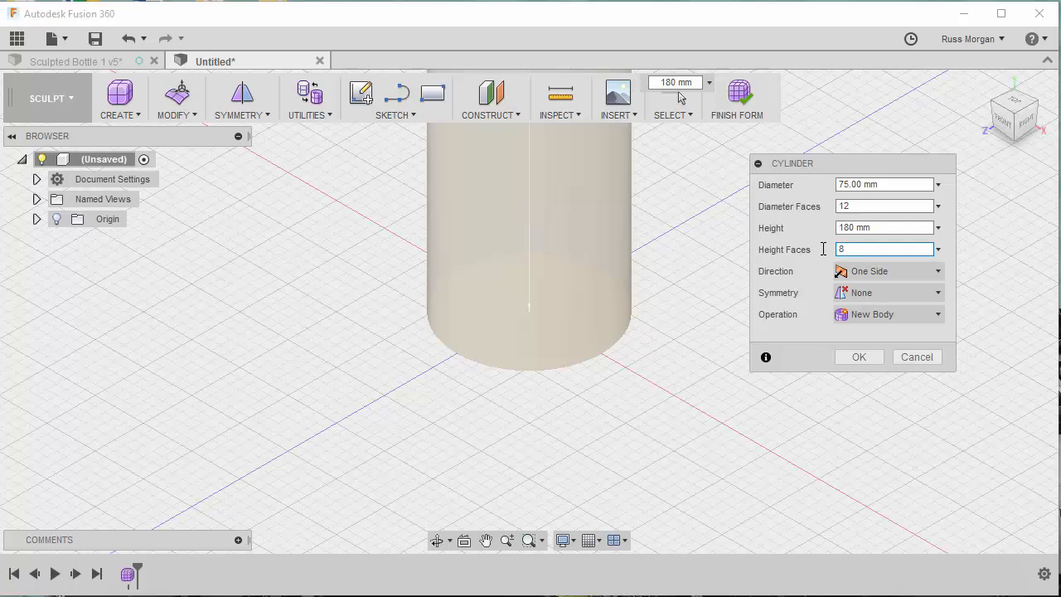
{"action": "left_click", "coordinate": [858, 358]}
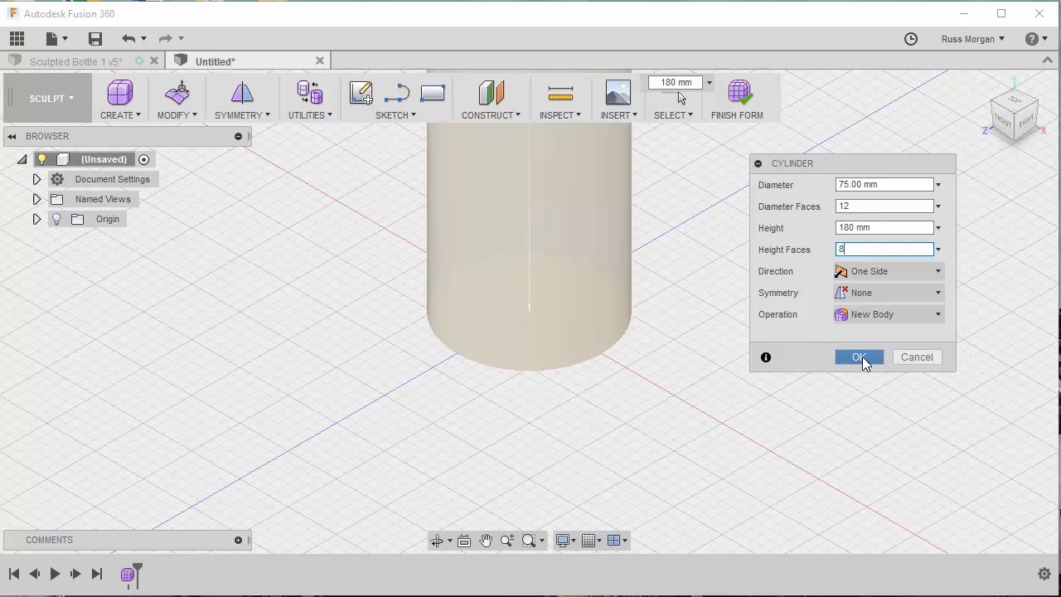
- Change the visual style so the shaded cylinder shows its visible face edges
{"action": "scroll", "coordinate": [706, 236], "scroll_direction": "down", "scroll_amount": 2}
{"action": "middle_click_drag", "start_coordinate": [705, 235], "coordinate": [699, 403]}
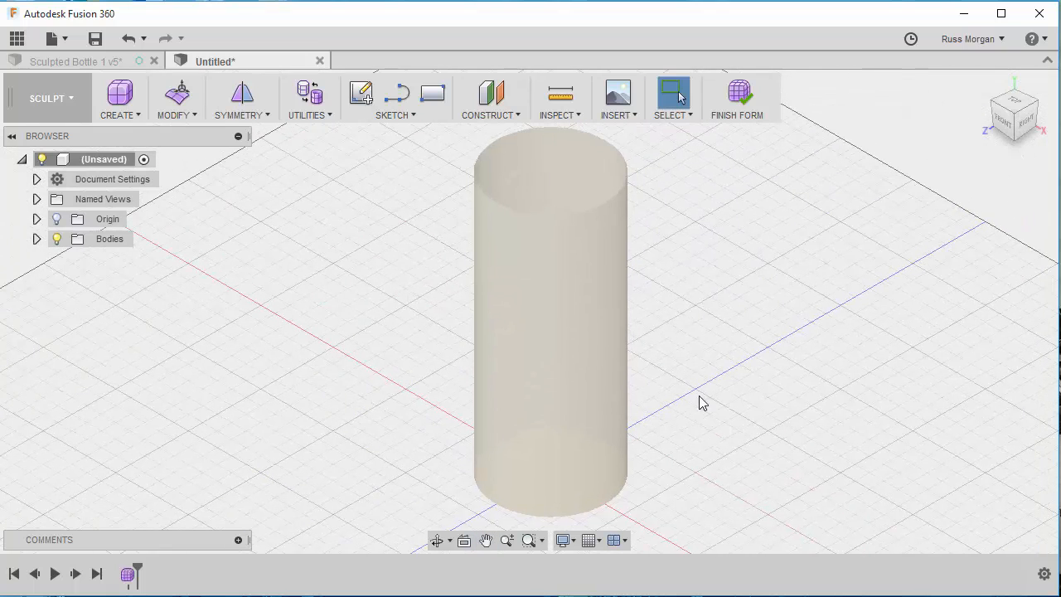
{"action": "left_click", "coordinate": [575, 543]}
{"action": "mouse_move", "coordinate": [694, 564]}
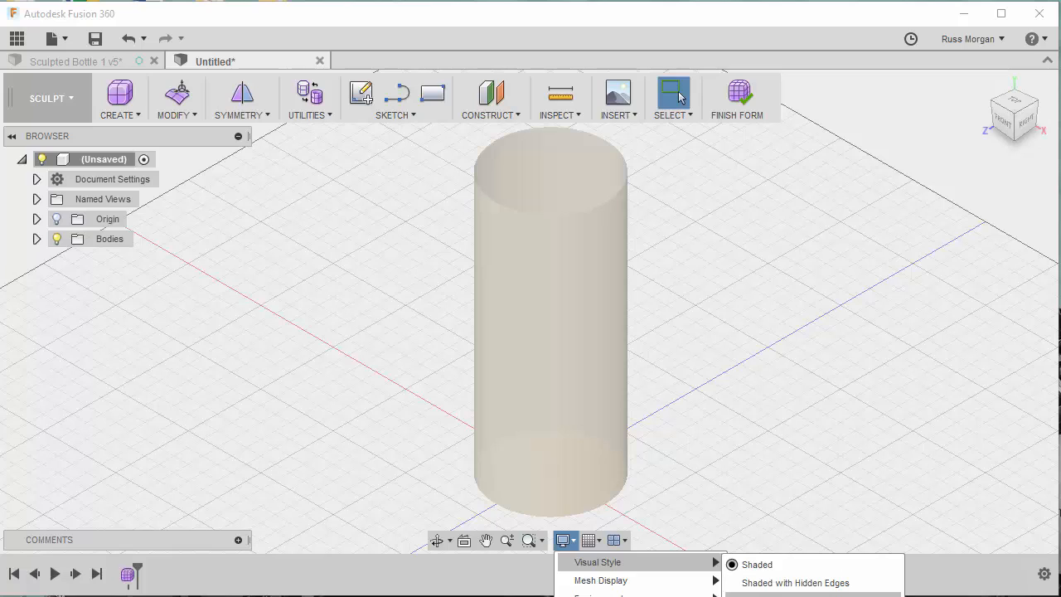
{"action": "left_click", "coordinate": [789, 594]}
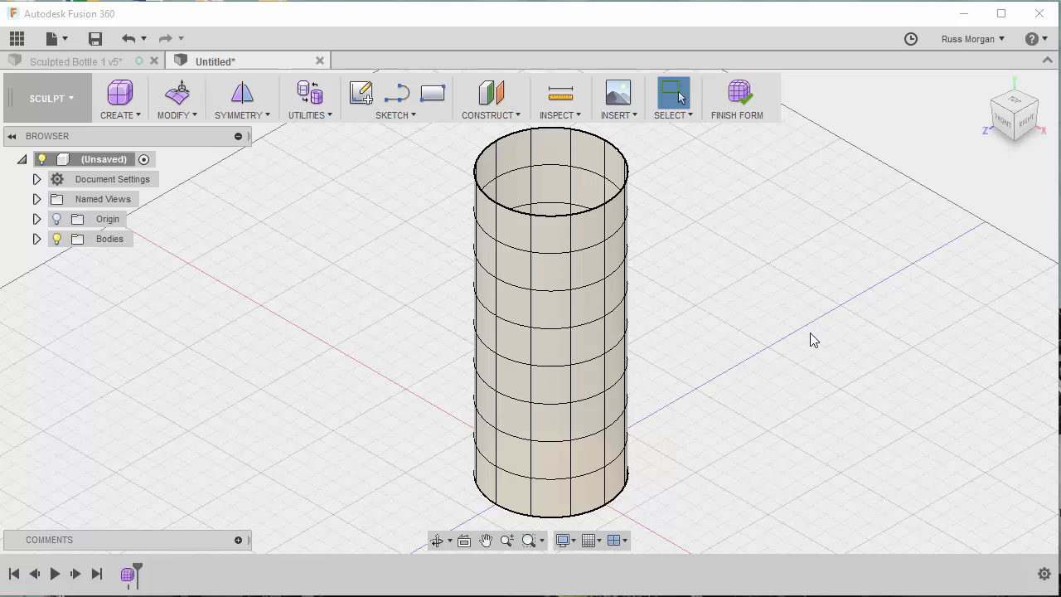
- Scale down and tilt backwards the upper four rows of the cylinder's faces with Edit Form to shape the bottle's neck
{"action": "left_click", "coordinate": [1025, 121]}
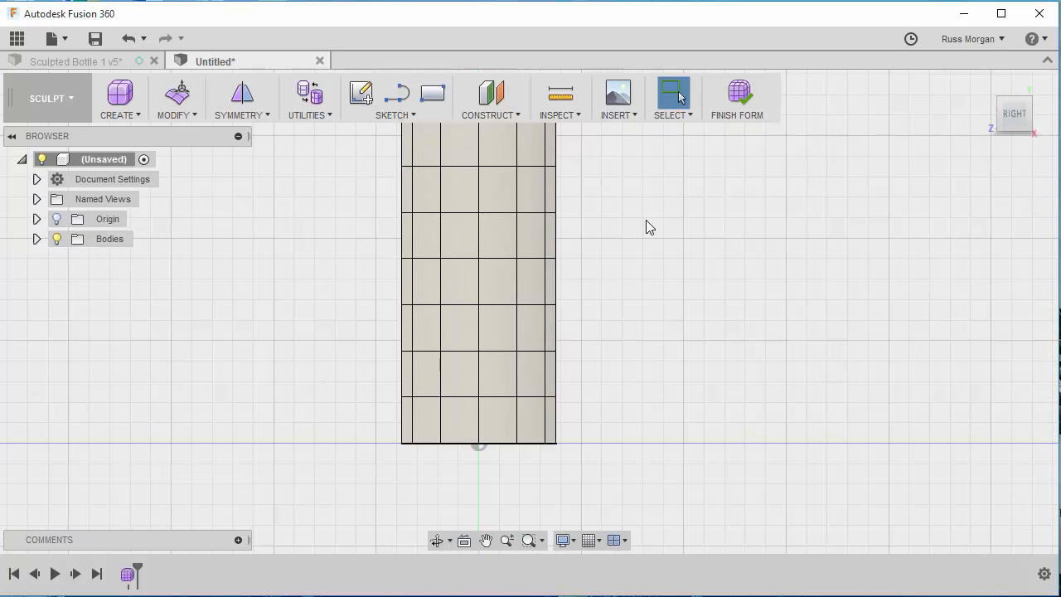
{"action": "scroll", "coordinate": [646, 218], "scroll_direction": "down", "scroll_amount": 3}
{"action": "middle_click_drag", "start_coordinate": [650, 208], "coordinate": [720, 282]}
{"action": "scroll", "coordinate": [668, 286], "scroll_direction": "up", "scroll_amount": 2}
{"action": "scroll", "coordinate": [655, 279], "scroll_direction": "up", "scroll_amount": 2}
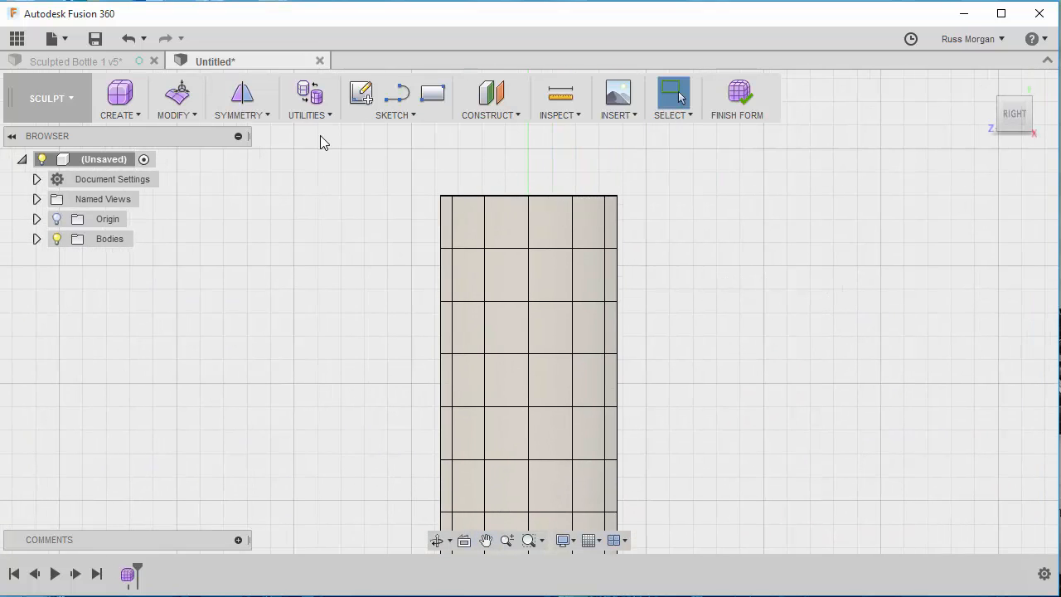
{"action": "left_click_drag", "start_coordinate": [389, 162], "coordinate": [650, 371]}
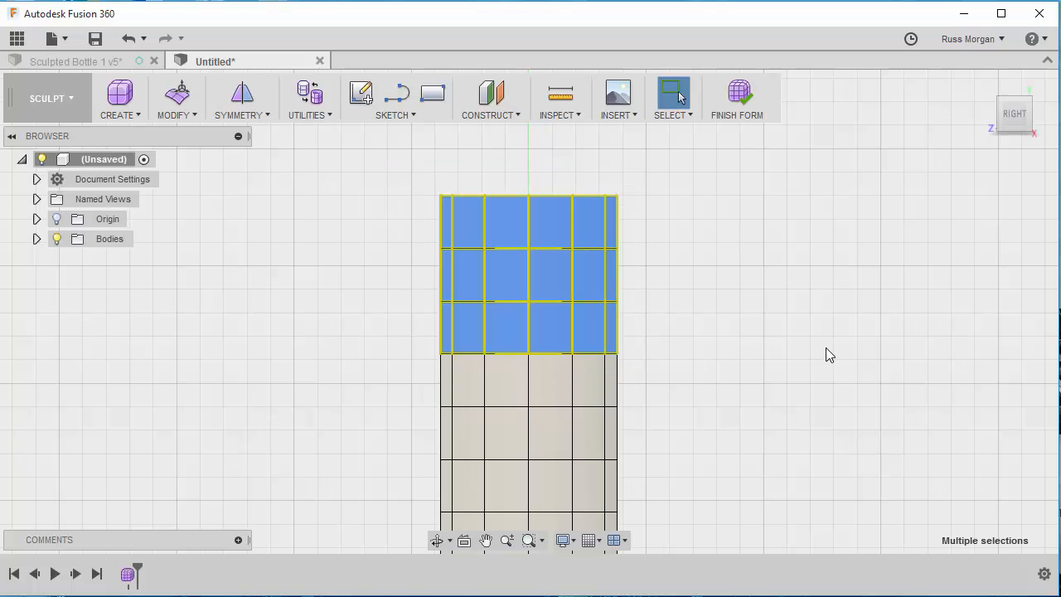
{"action": "left_click_drag", "start_coordinate": [398, 156], "coordinate": [663, 412]}
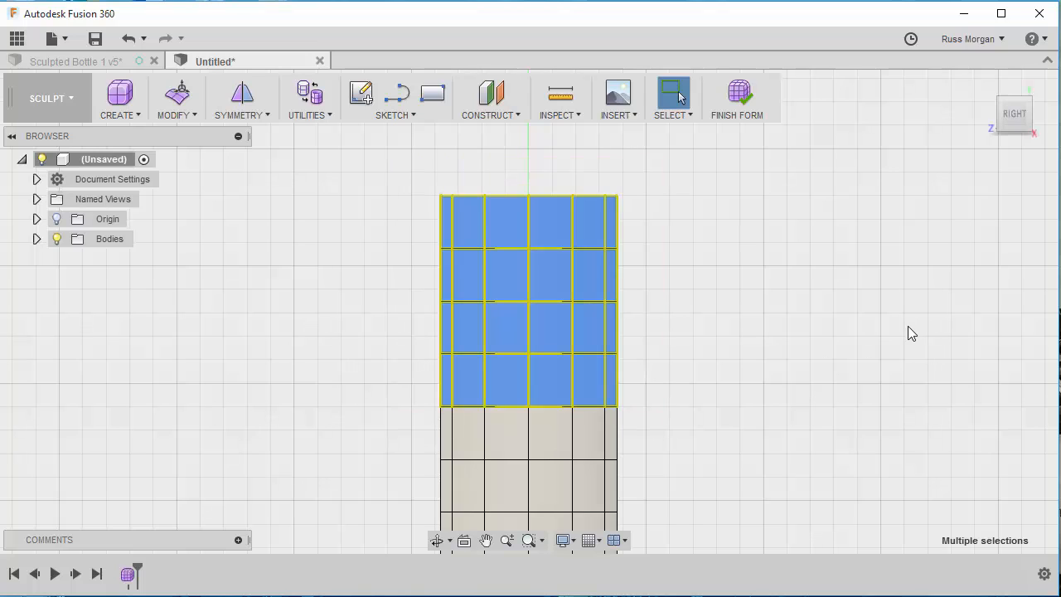
{"action": "right_click", "coordinate": [544, 266]}
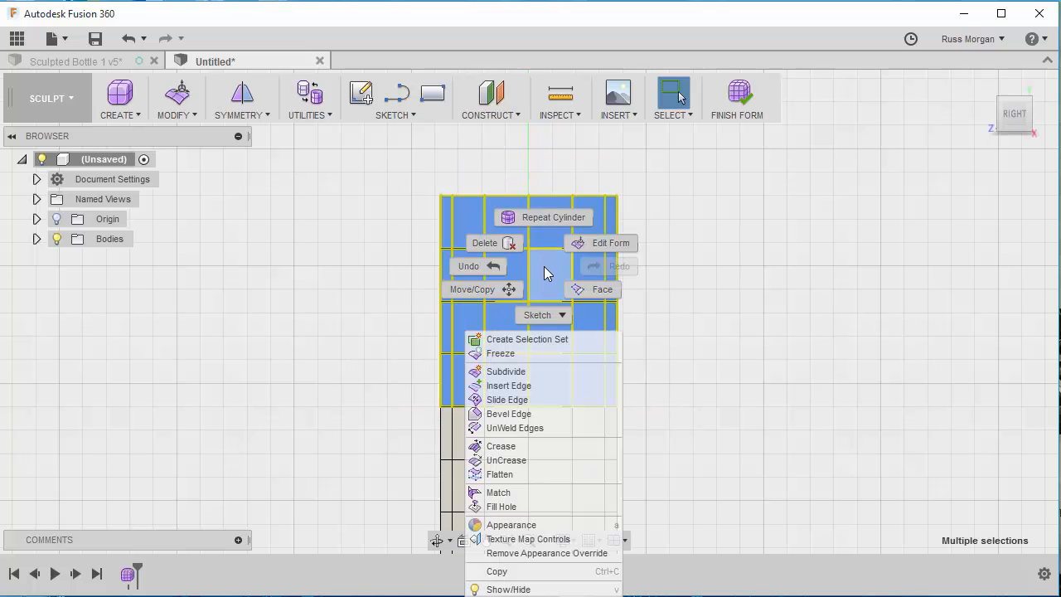
{"action": "left_click", "coordinate": [602, 243]}
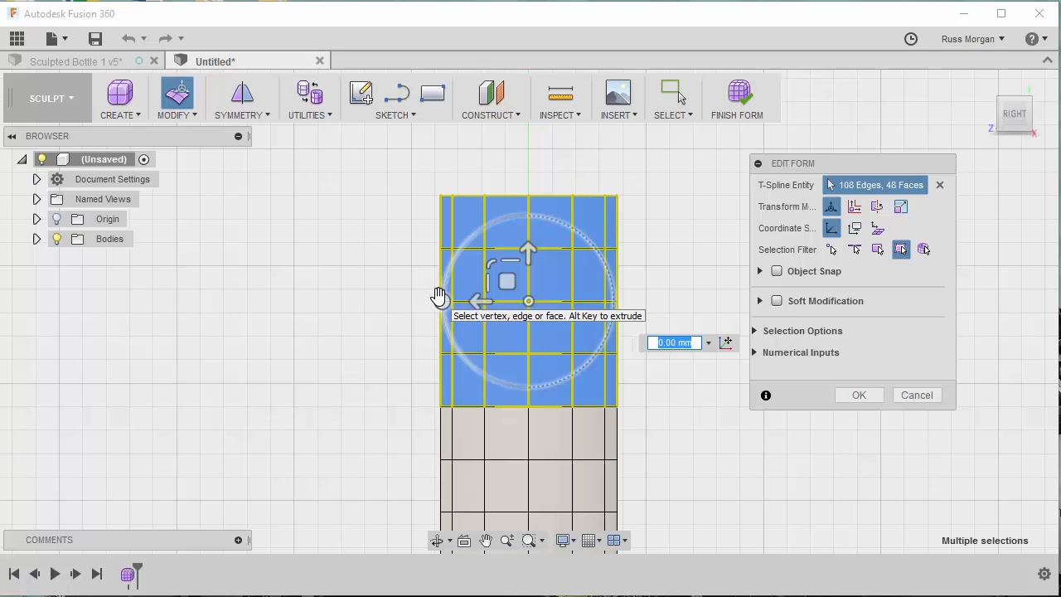
{"action": "left_click_drag", "start_coordinate": [438, 301], "coordinate": [544, 306]}
{"action": "left_click_drag", "start_coordinate": [528, 252], "coordinate": [486, 262]}
{"action": "left_click_drag", "start_coordinate": [476, 262], "coordinate": [491, 270]}
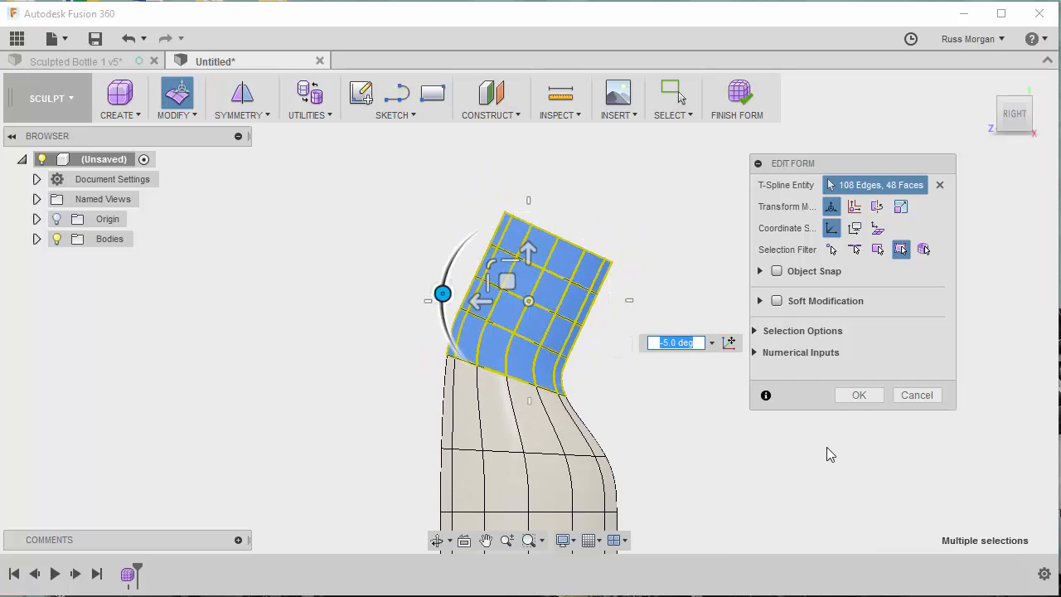
{"action": "left_click", "coordinate": [858, 395]}
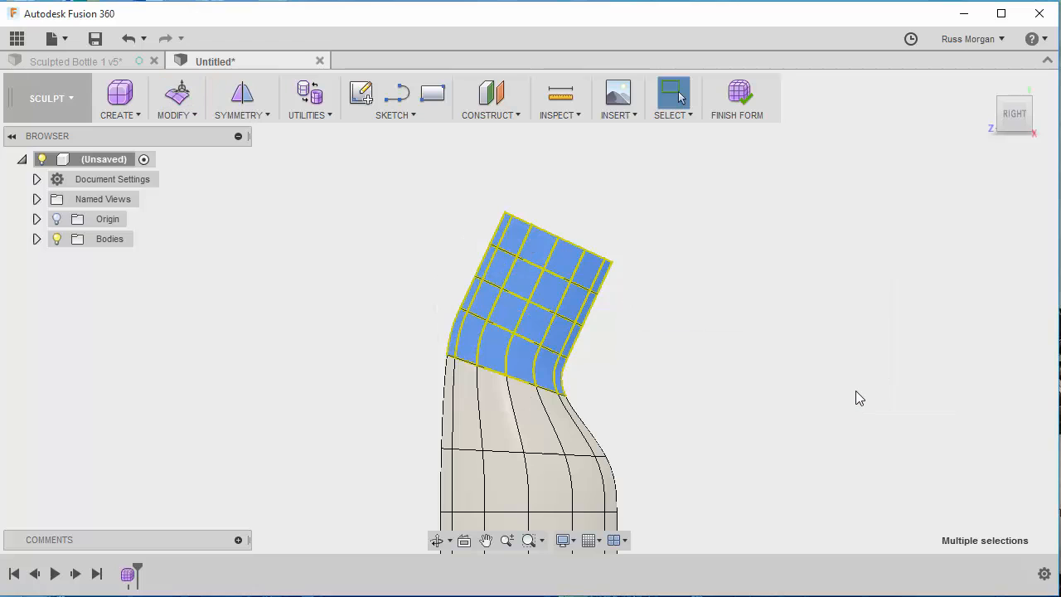
{"action": "left_click", "coordinate": [933, 172]}
- Enlarge the second edge ring above the base by a factor of about 1.47 and raise it 10 mm with Edit Form
{"action": "left_click", "coordinate": [987, 81]}
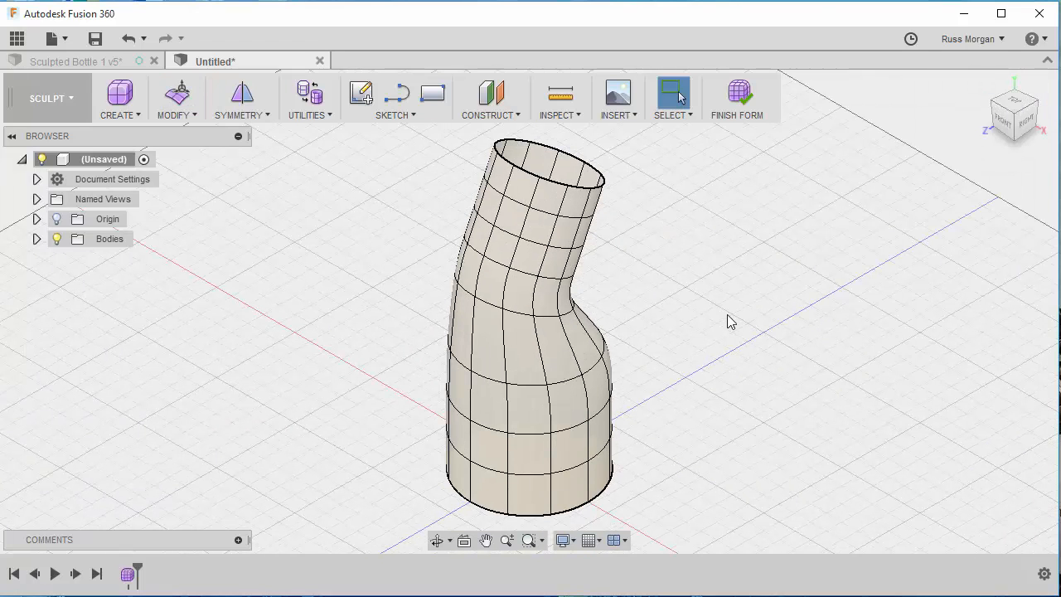
{"action": "middle_click_drag", "start_coordinate": [731, 393], "coordinate": [692, 361]}
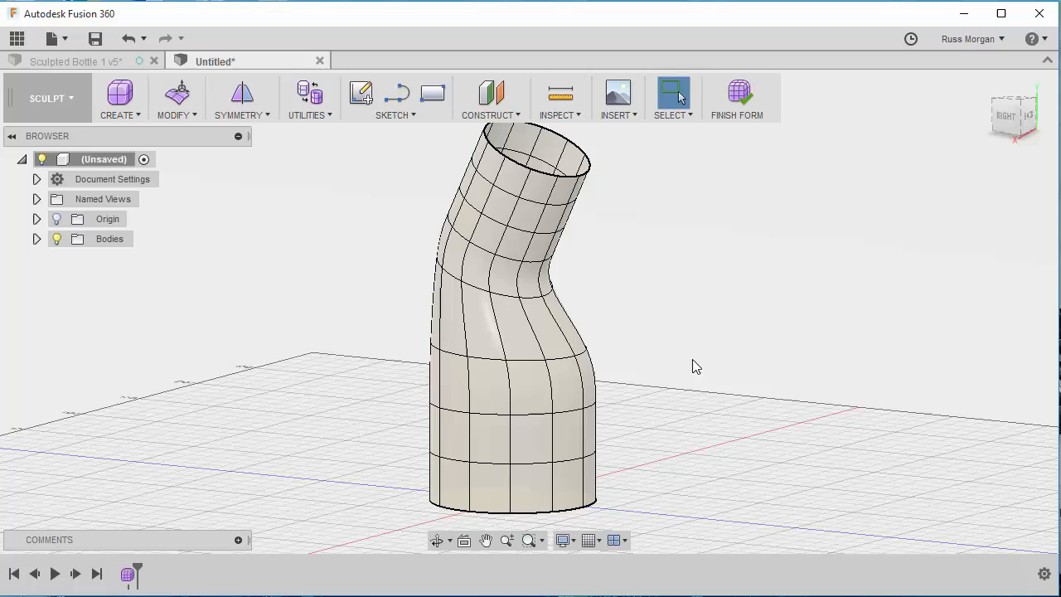
{"action": "double_click", "coordinate": [566, 413]}
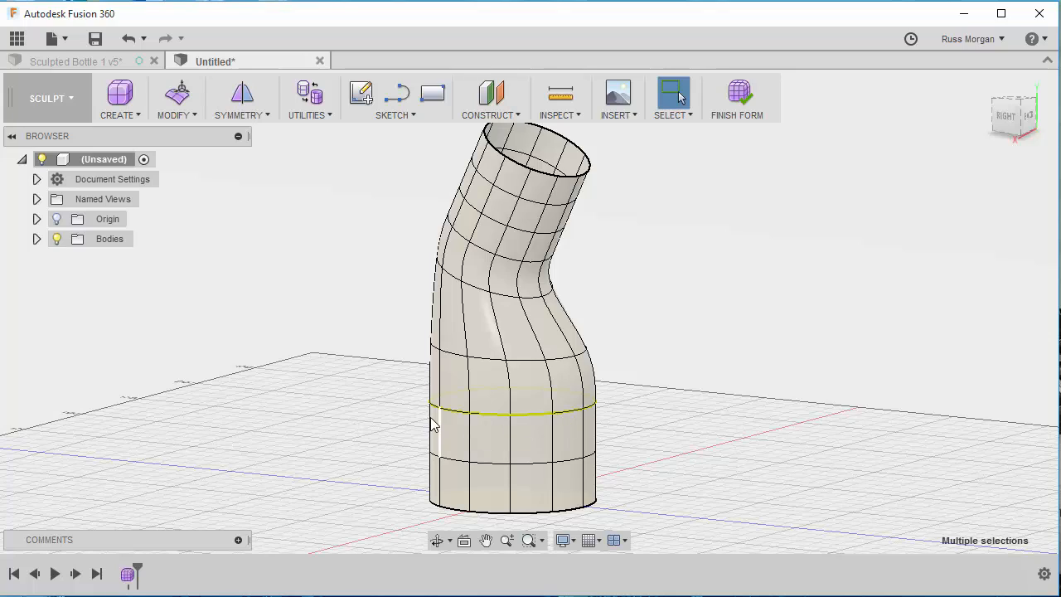
{"action": "right_click", "coordinate": [568, 409]}
{"action": "left_click", "coordinate": [633, 381]}
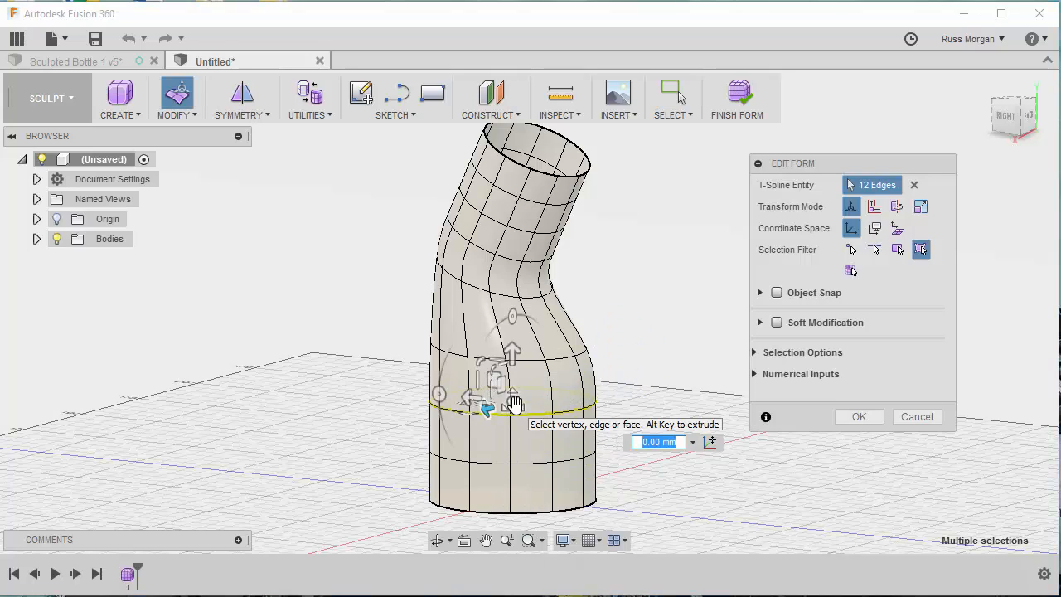
{"action": "mouse_move", "coordinate": [470, 402]}
{"action": "left_mouse_down"}
{"action": "mouse_move", "coordinate": [505, 405]}
{"action": "mouse_move", "coordinate": [422, 406]}
{"action": "mouse_move", "coordinate": [457, 406]}
{"action": "left_mouse_up"}
{"action": "middle_click_drag", "start_coordinate": [890, 488], "coordinate": [804, 478], "text": "shift"}
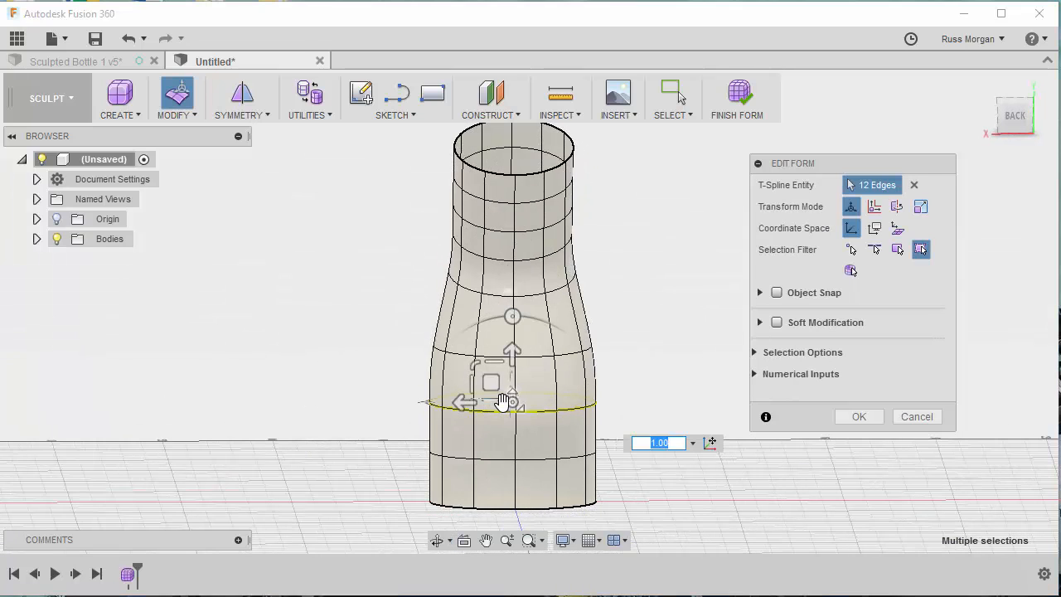
{"action": "left_click_drag", "start_coordinate": [514, 401], "coordinate": [540, 403]}
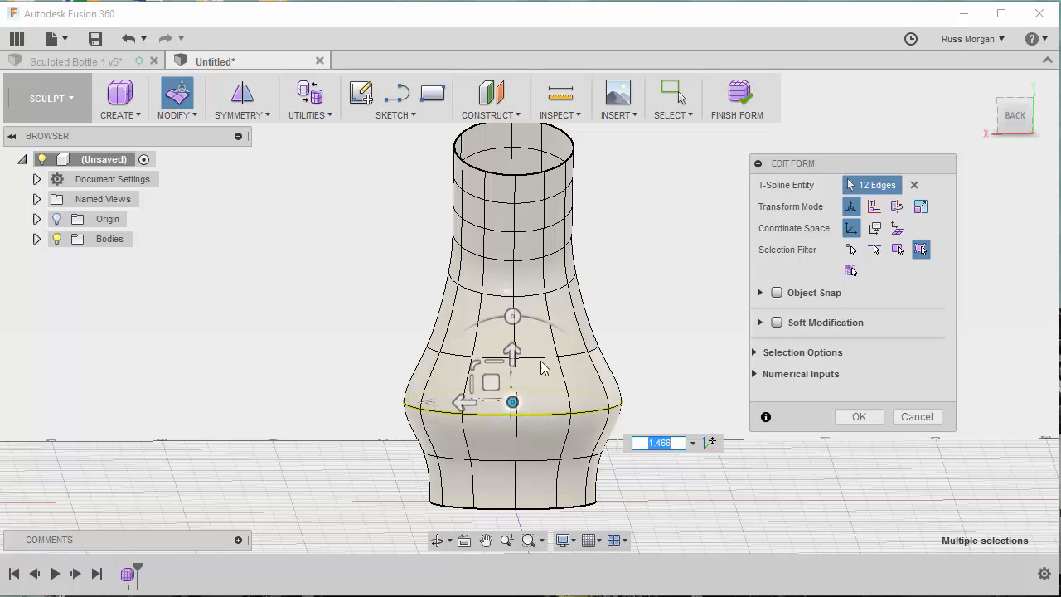
{"action": "left_click_drag", "start_coordinate": [512, 351], "coordinate": [513, 341]}
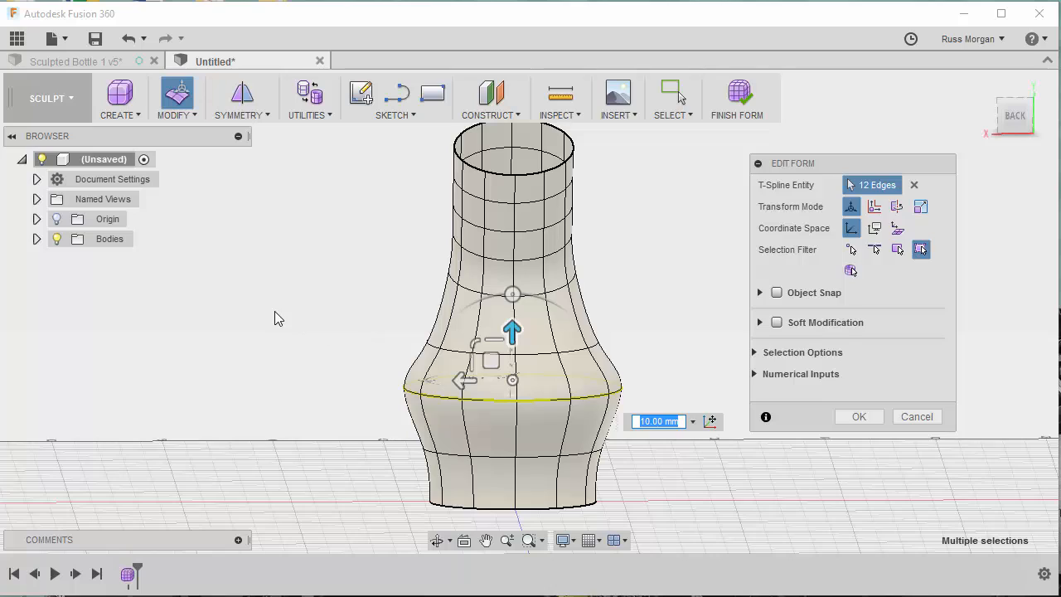
{"action": "middle_click_drag", "start_coordinate": [275, 310], "coordinate": [583, 305], "text": "shift"}
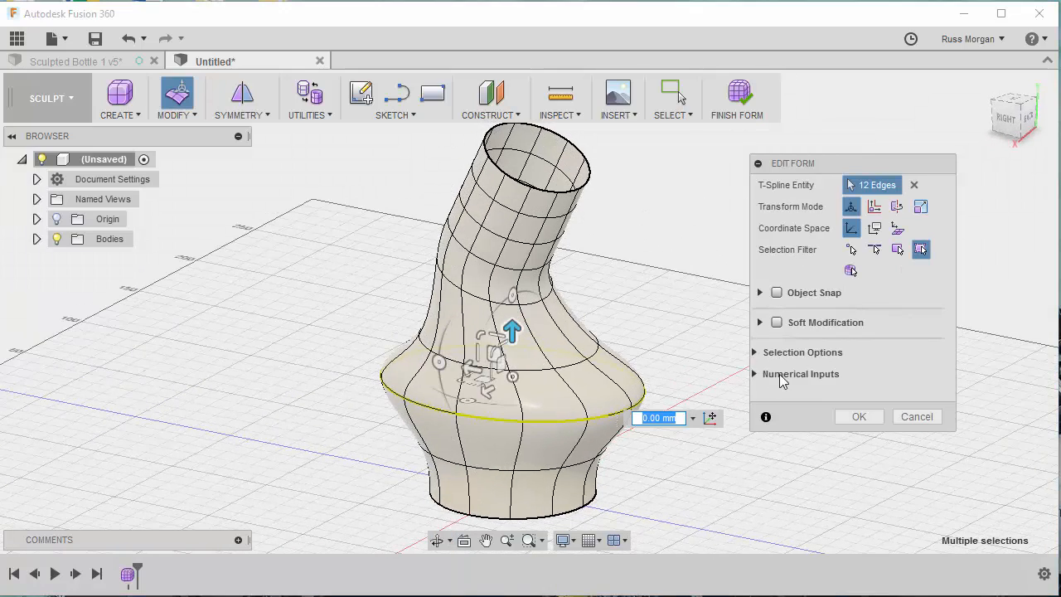
{"action": "left_click", "coordinate": [859, 417]}
{"action": "left_click", "coordinate": [755, 237]}
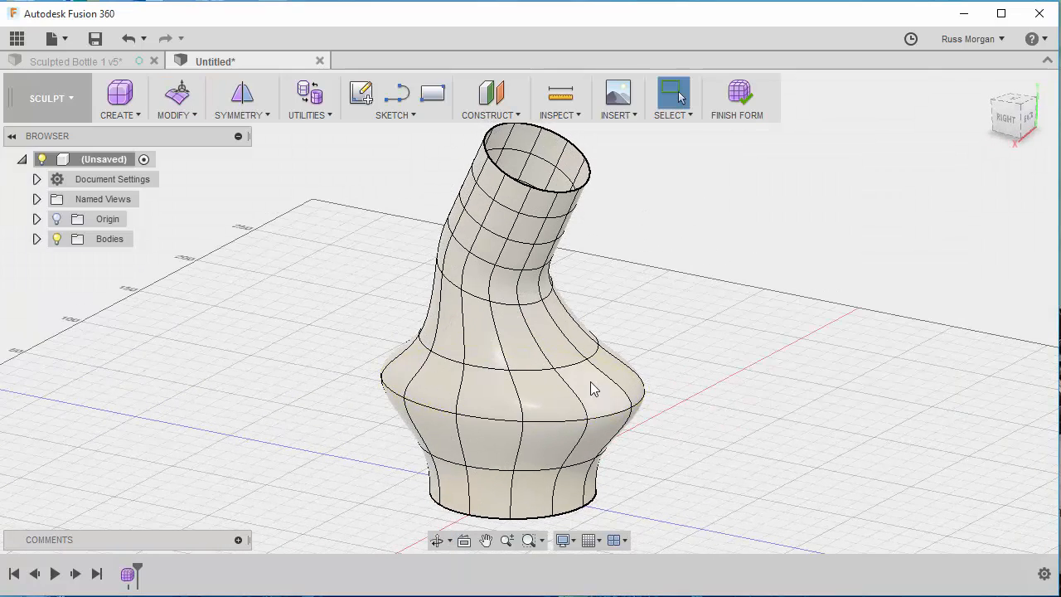
{"action": "left_click", "coordinate": [511, 342]}
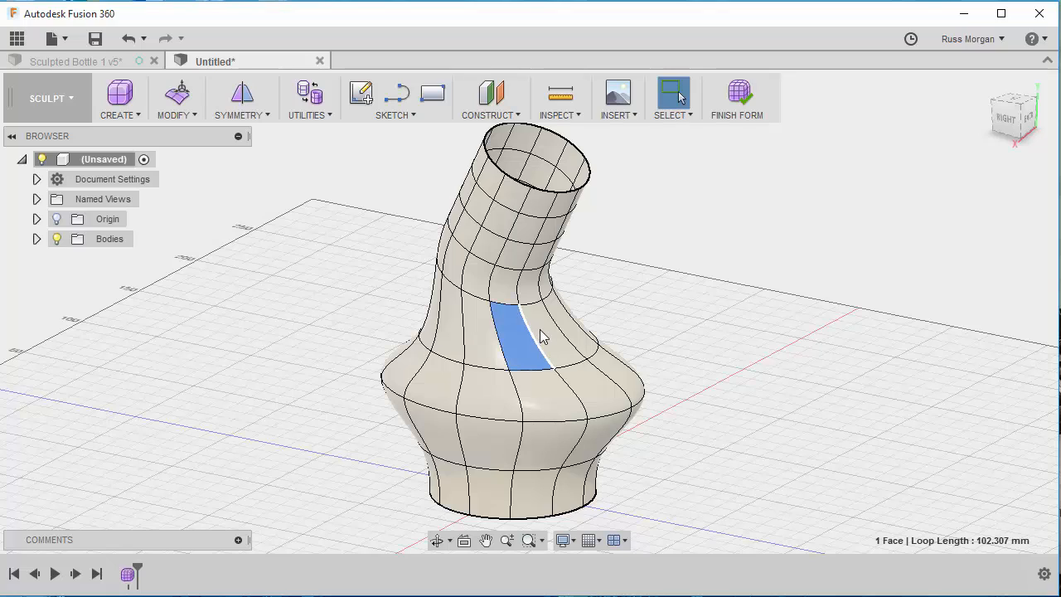
{"action": "left_click", "coordinate": [542, 333], "text": "shift"}
{"action": "left_click", "coordinate": [566, 323], "text": "shift"}
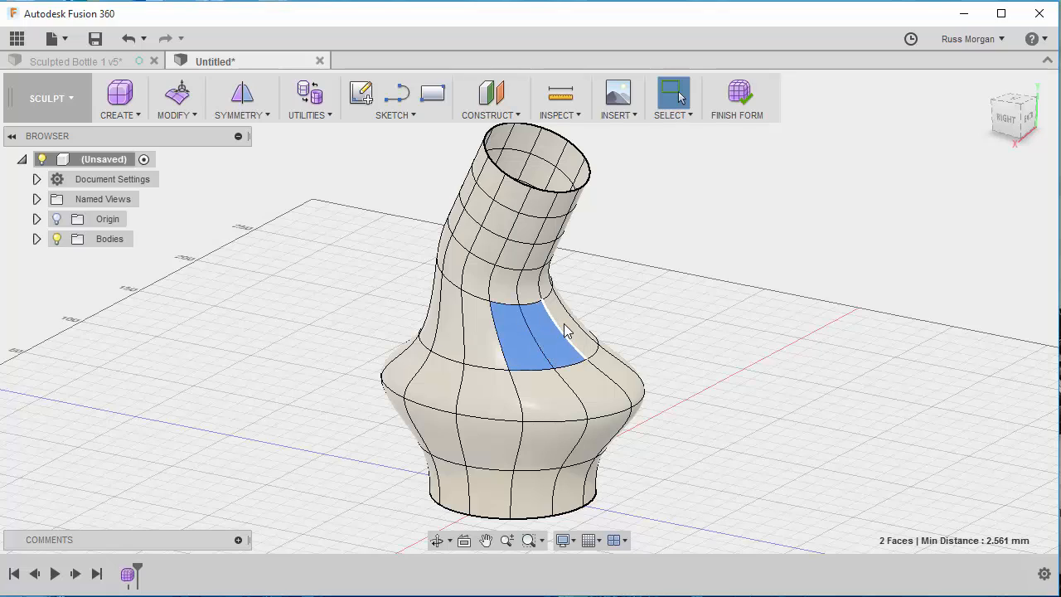
{"action": "left_click", "coordinate": [584, 327], "text": "shift"}
{"action": "right_click", "coordinate": [552, 336]}
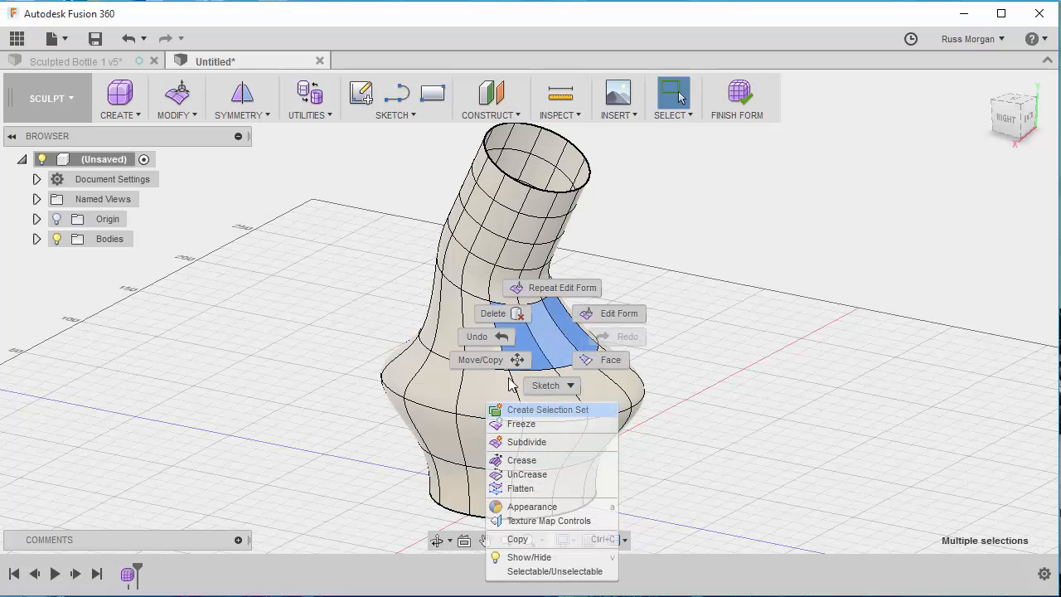
{"action": "left_click", "coordinate": [611, 312]}
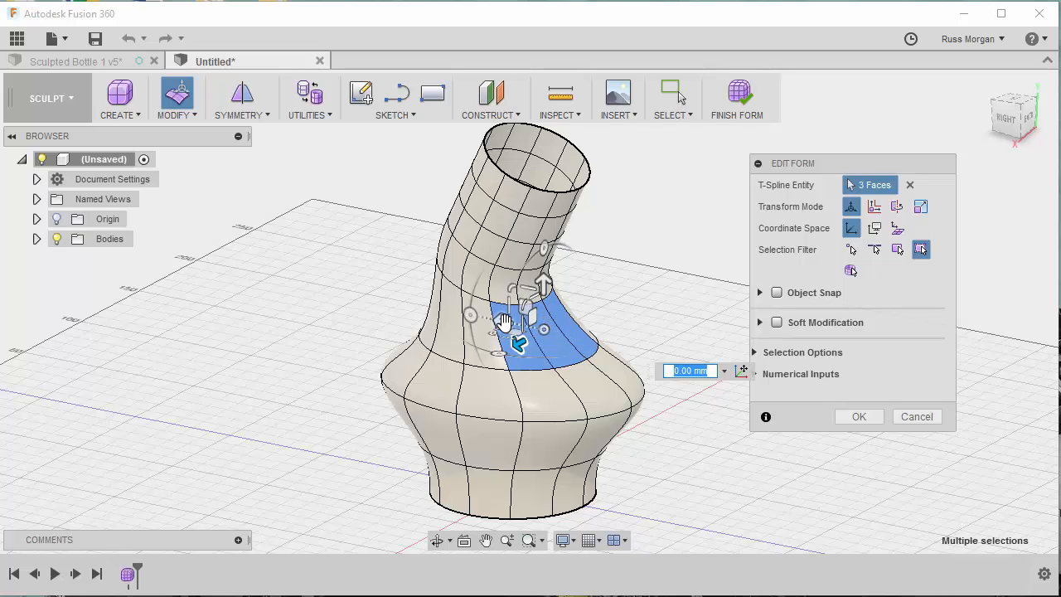
{"action": "mouse_move", "coordinate": [505, 322]}
{"action": "left_mouse_down"}
{"action": "mouse_move", "coordinate": [535, 327]}
{"action": "mouse_move", "coordinate": [506, 321]}
{"action": "left_mouse_up"}
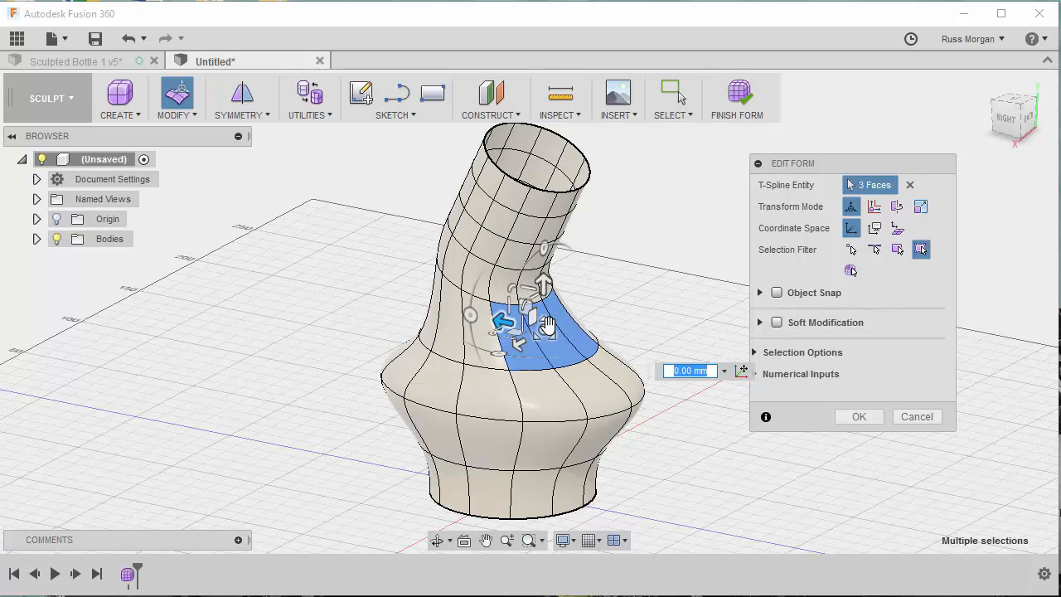
{"action": "mouse_move", "coordinate": [544, 248]}
{"action": "left_mouse_down"}
{"action": "mouse_move", "coordinate": [577, 260]}
{"action": "mouse_move", "coordinate": [505, 265]}
{"action": "mouse_move", "coordinate": [551, 242]}
{"action": "left_mouse_up"}
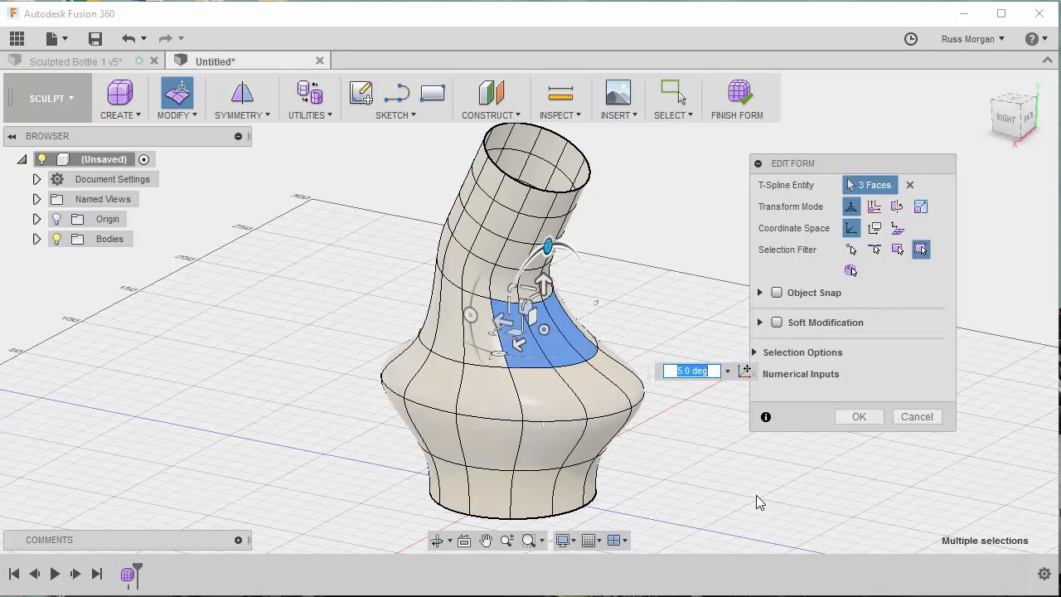
{"action": "mouse_move", "coordinate": [470, 315]}
{"action": "left_mouse_down"}
{"action": "mouse_move", "coordinate": [479, 276]}
{"action": "mouse_move", "coordinate": [469, 308]}
{"action": "mouse_move", "coordinate": [481, 362]}
{"action": "mouse_move", "coordinate": [474, 296]}
{"action": "left_mouse_up"}
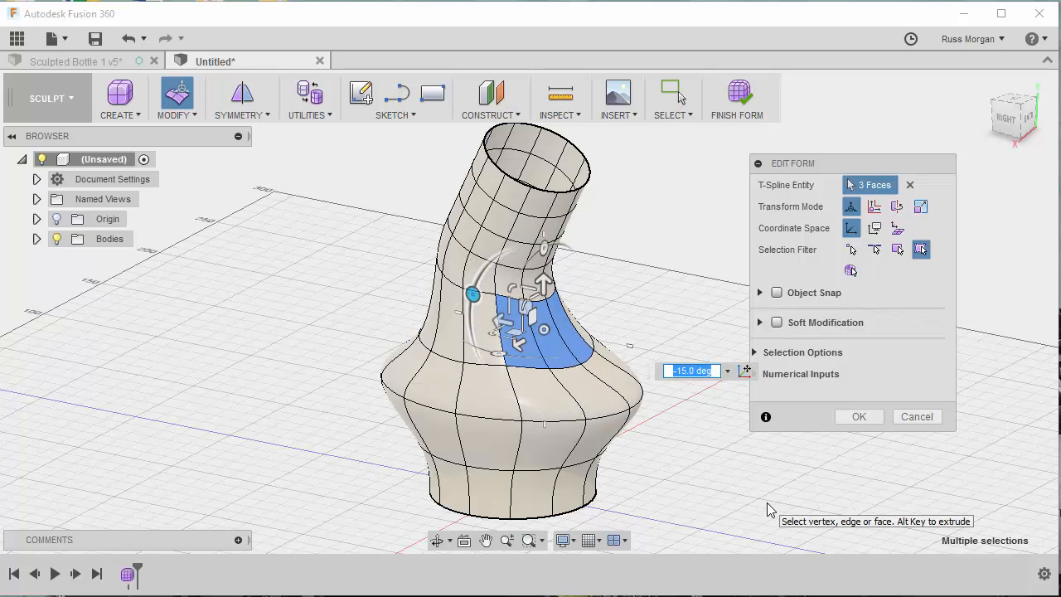
{"action": "middle_click_drag", "start_coordinate": [767, 502], "coordinate": [713, 498]}
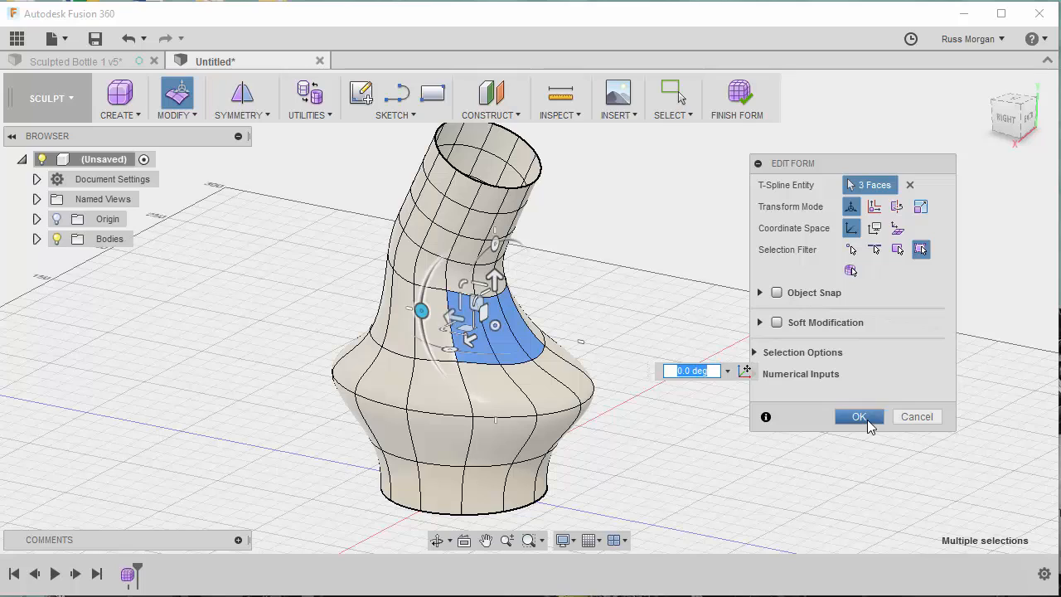
{"action": "left_click", "coordinate": [918, 421]}
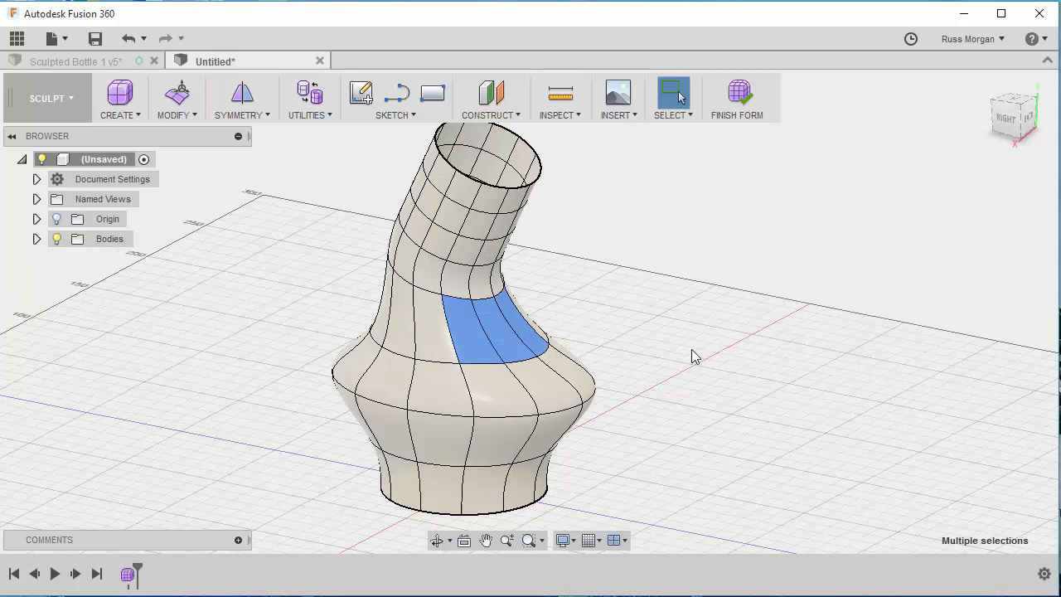
{"action": "left_click", "coordinate": [704, 378]}
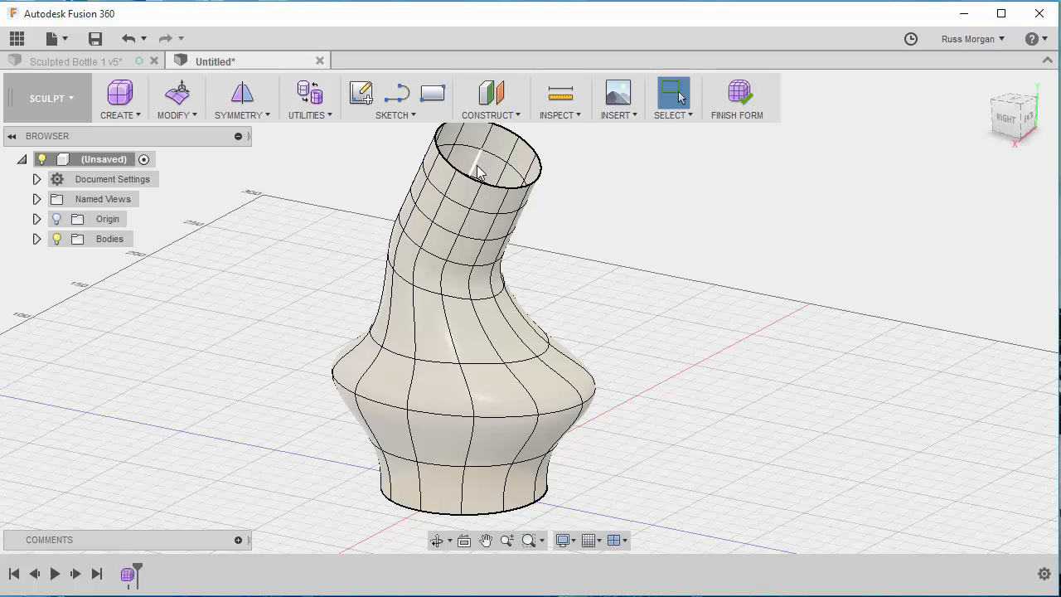
- Try multiple selection of three adjacent faces above the bulge and of neighbouring vertical edges on the bulge
{"action": "left_click", "coordinate": [470, 342]}
{"action": "left_click", "coordinate": [496, 328]}
{"action": "left_click", "coordinate": [517, 326]}
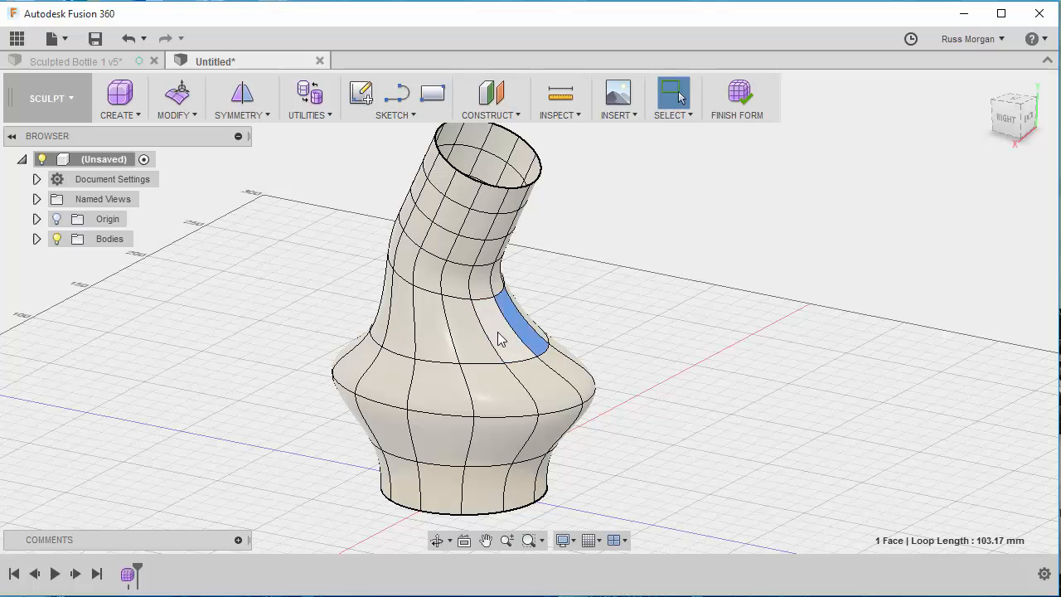
{"action": "left_click", "coordinate": [498, 333]}
{"action": "left_click", "coordinate": [466, 339]}
{"action": "left_click", "coordinate": [506, 333], "text": "ctrl"}
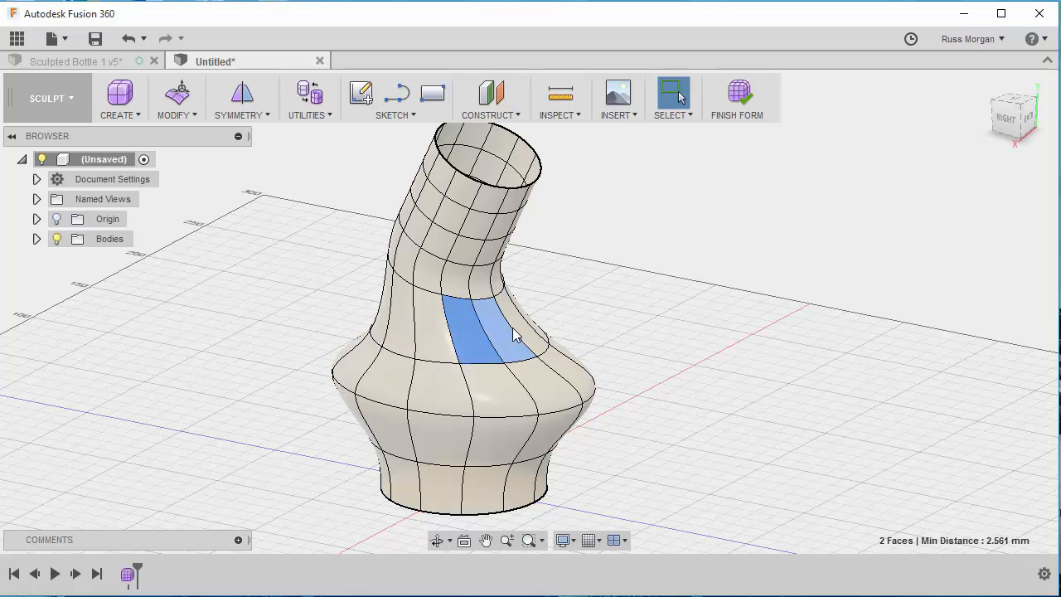
{"action": "left_click", "coordinate": [524, 327], "text": "ctrl"}
{"action": "left_click", "coordinate": [717, 333]}
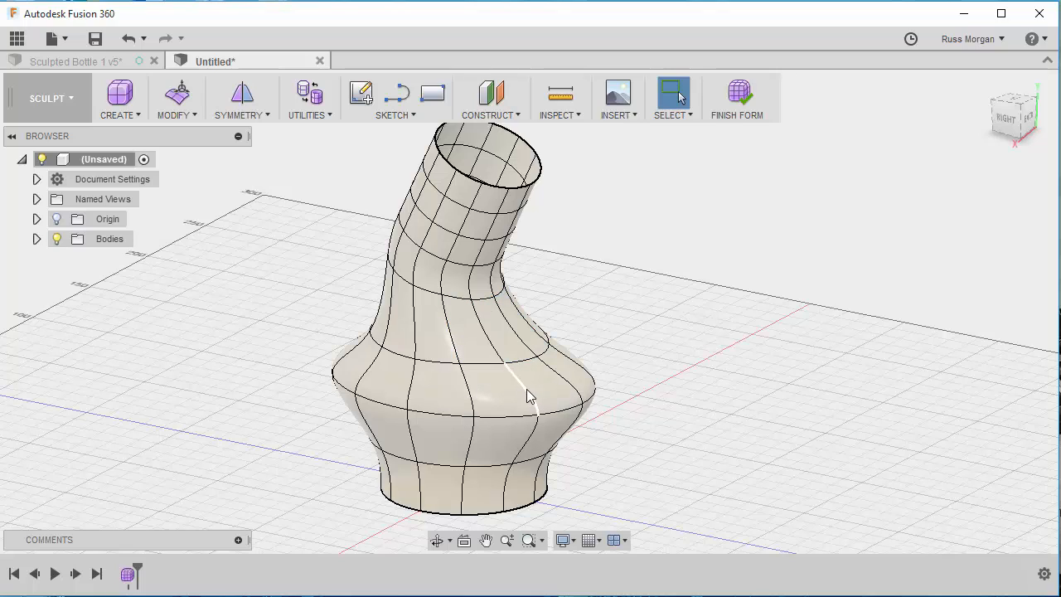
{"action": "left_click", "coordinate": [571, 391], "text": "ctrl"}
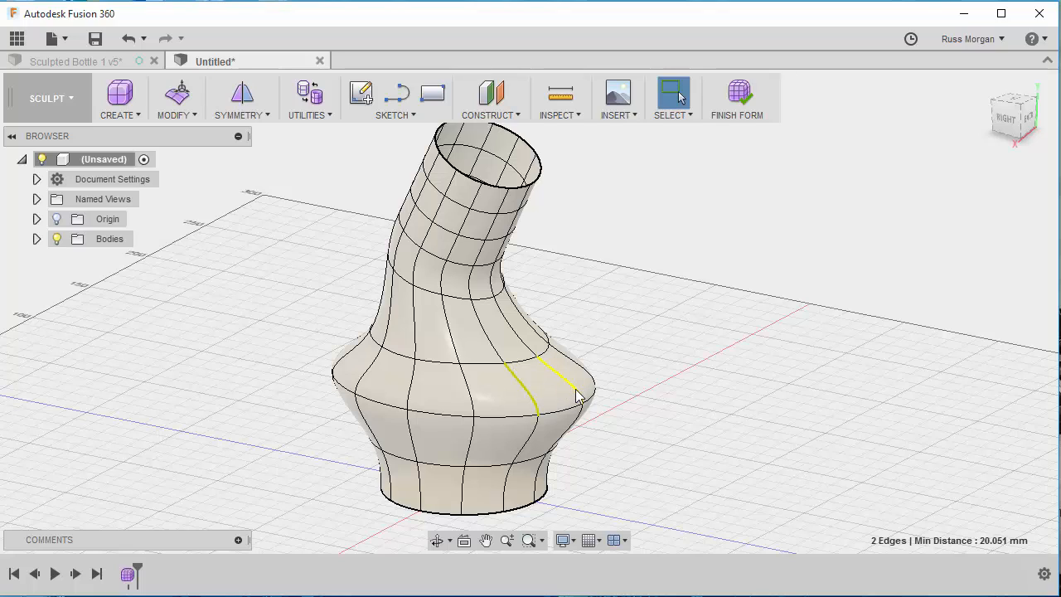
{"action": "left_click", "coordinate": [507, 412]}
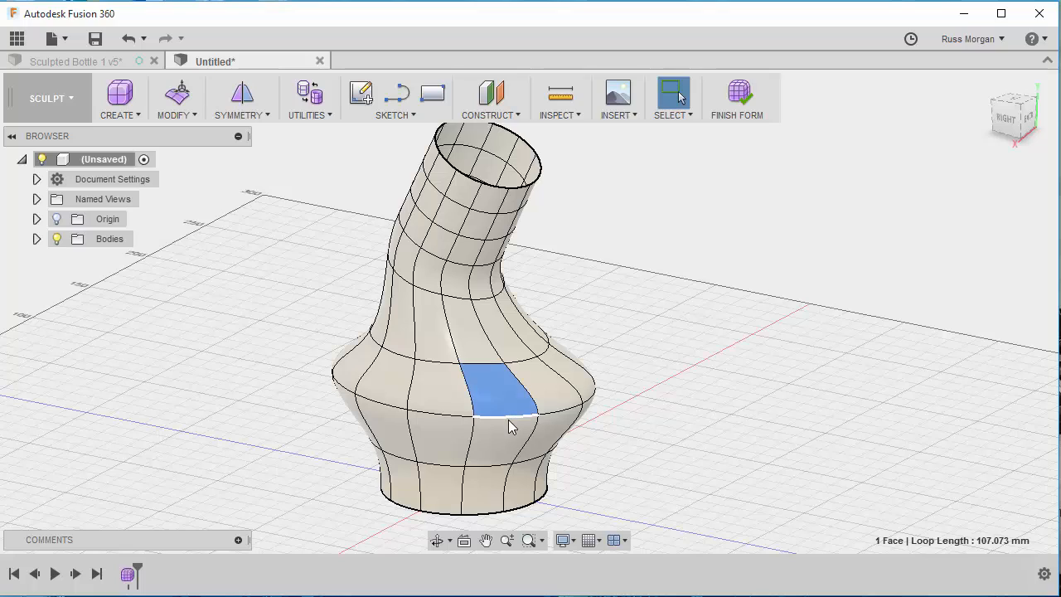
- Scale the bulge's widest edge ring and the ring below it horizontally by a factor of about 0.691 with Edit Form, and finish the form
{"action": "left_click", "coordinate": [511, 417]}
{"action": "double_click", "coordinate": [512, 416]}
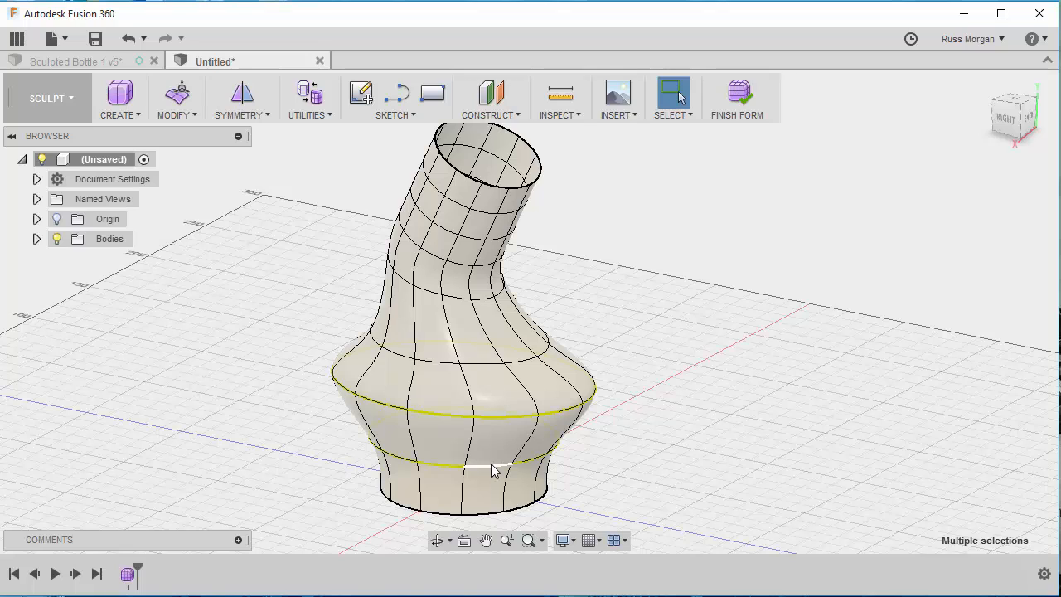
{"action": "right_click", "coordinate": [575, 414]}
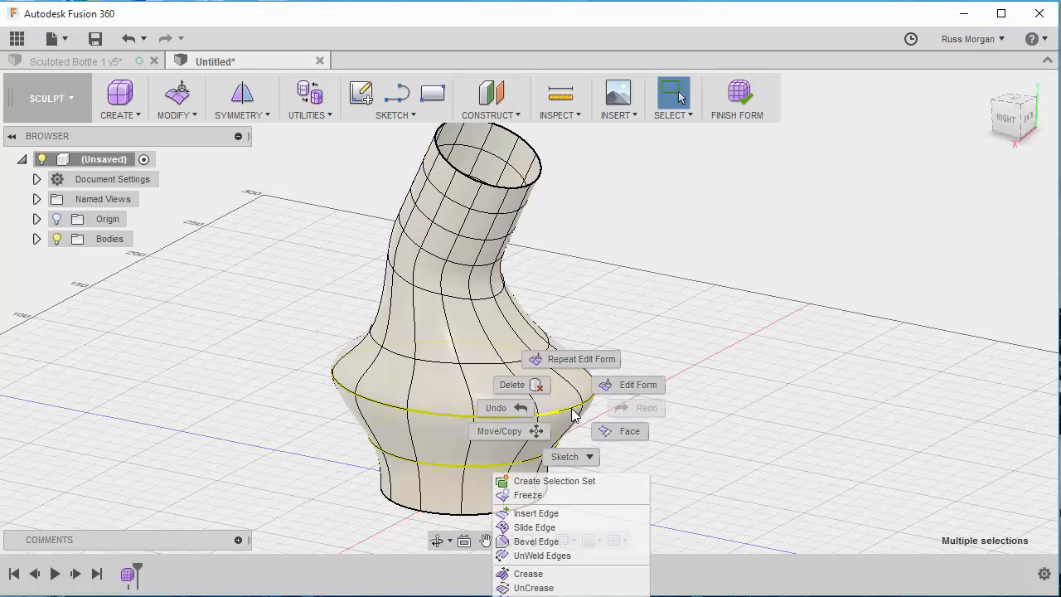
{"action": "left_click", "coordinate": [636, 386]}
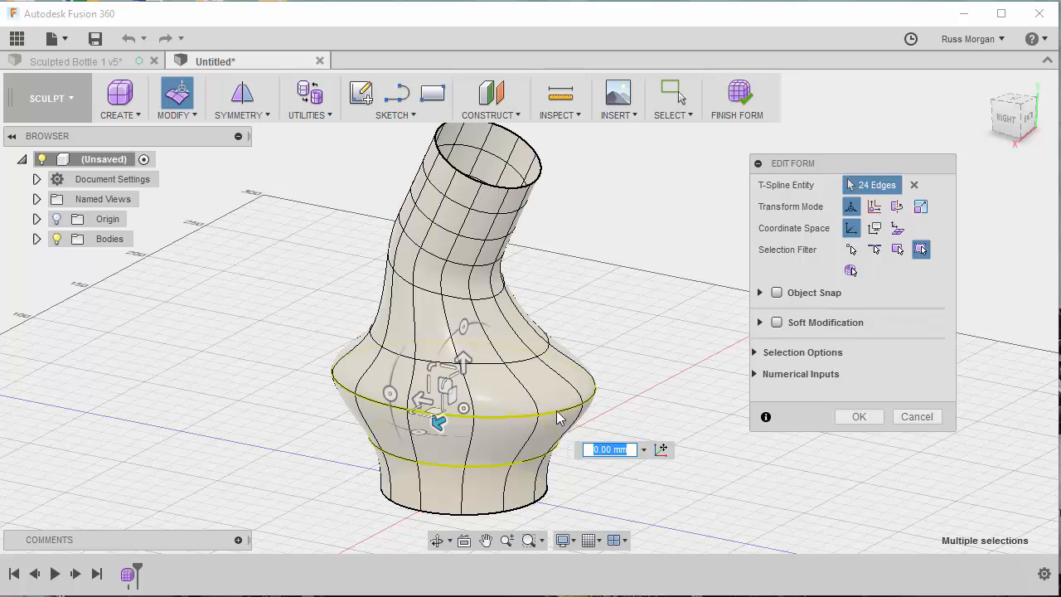
{"action": "left_click_drag", "start_coordinate": [421, 402], "coordinate": [434, 403]}
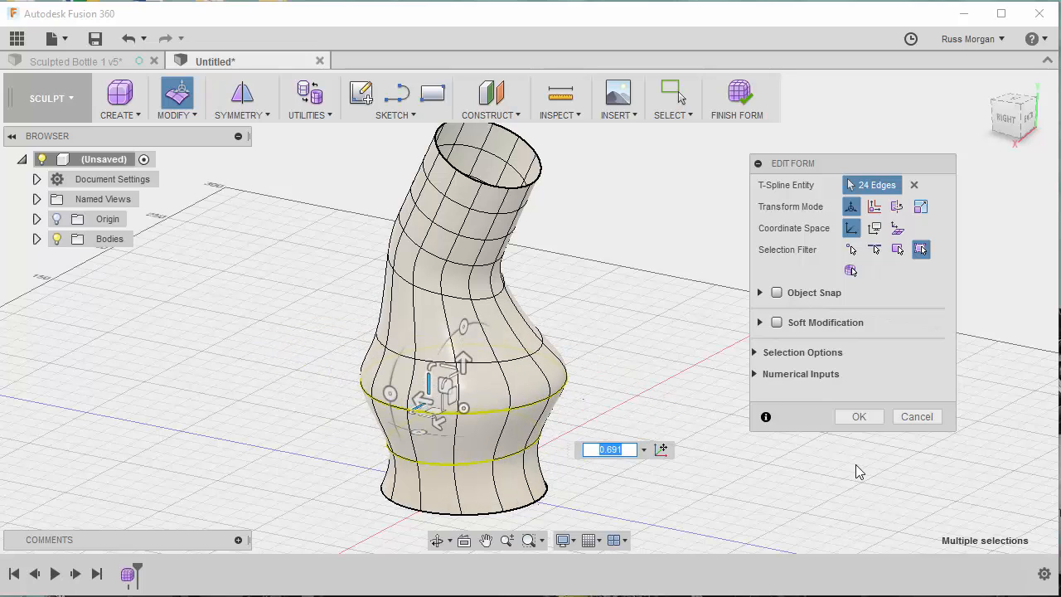
{"action": "left_click", "coordinate": [861, 416]}
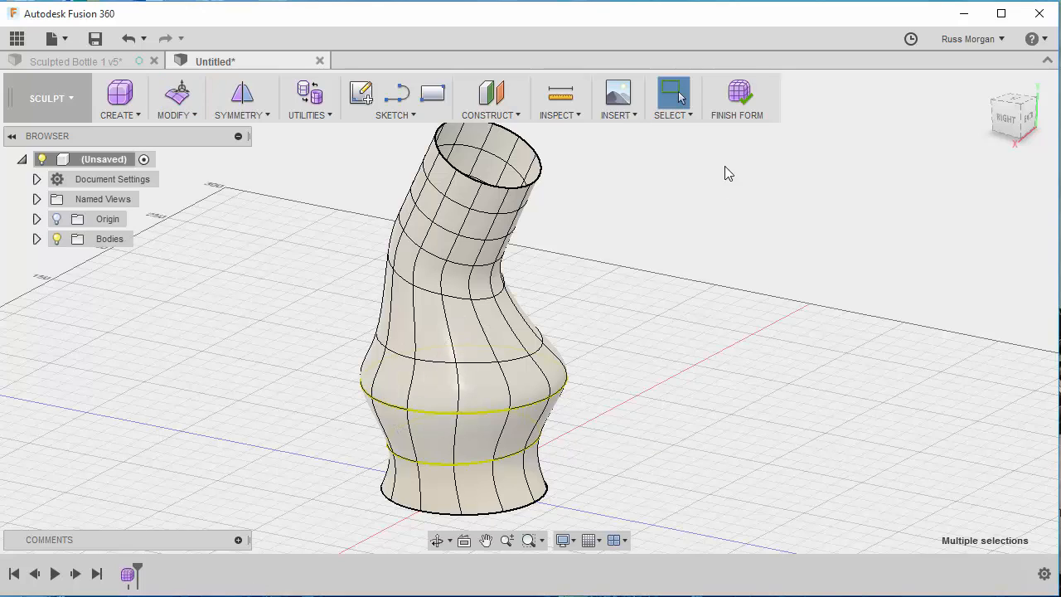
{"action": "left_click", "coordinate": [739, 98]}
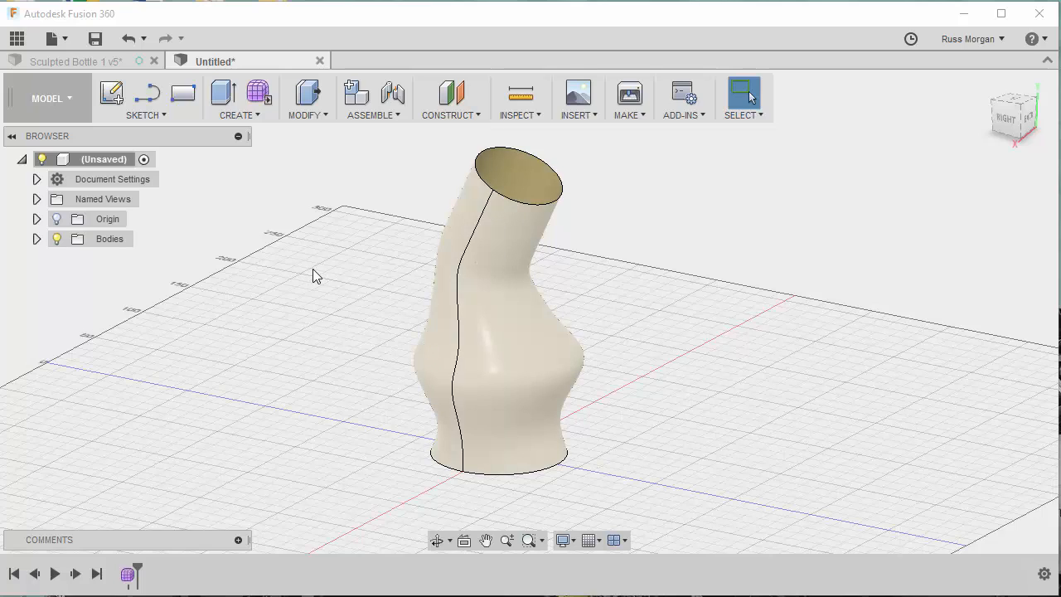
- In the Patch workspace, close the open neck edge with a Connected patch as a new body
{"action": "left_click", "coordinate": [76, 103]}
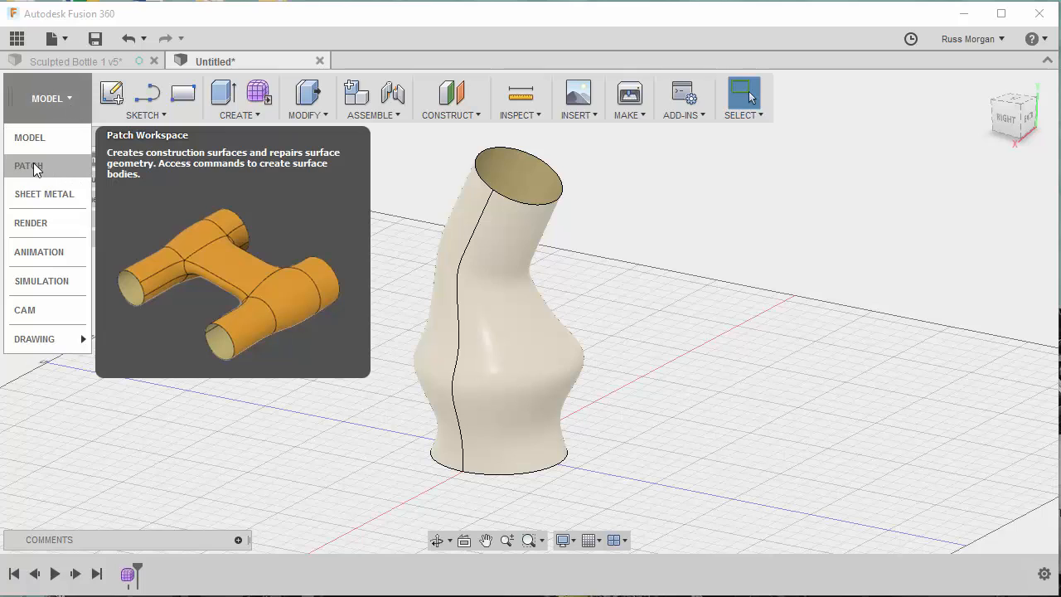
{"action": "left_click", "coordinate": [33, 164]}
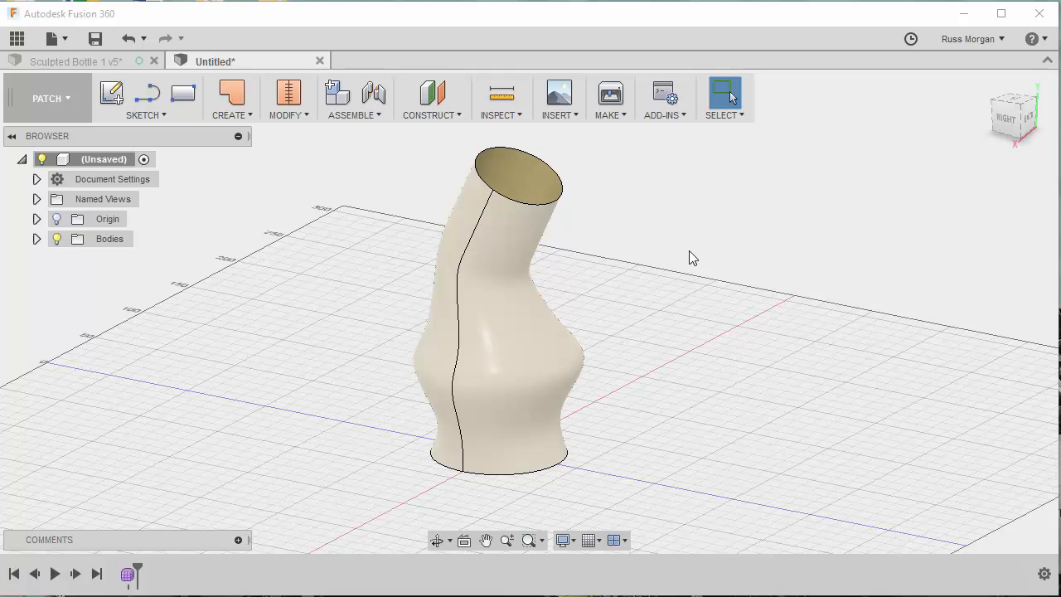
{"action": "left_click", "coordinate": [242, 116]}
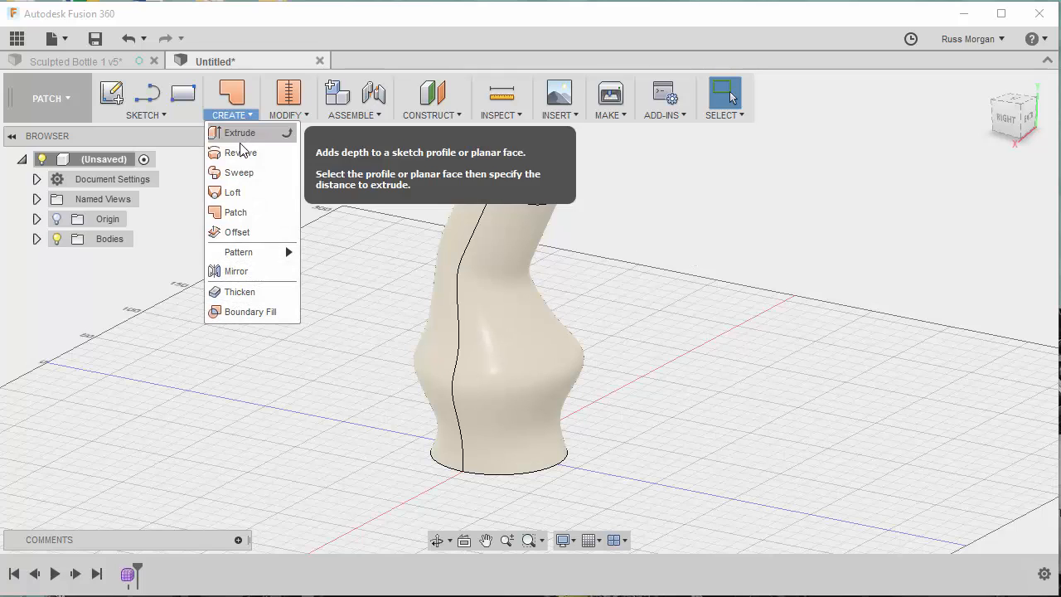
{"action": "left_click", "coordinate": [235, 212]}
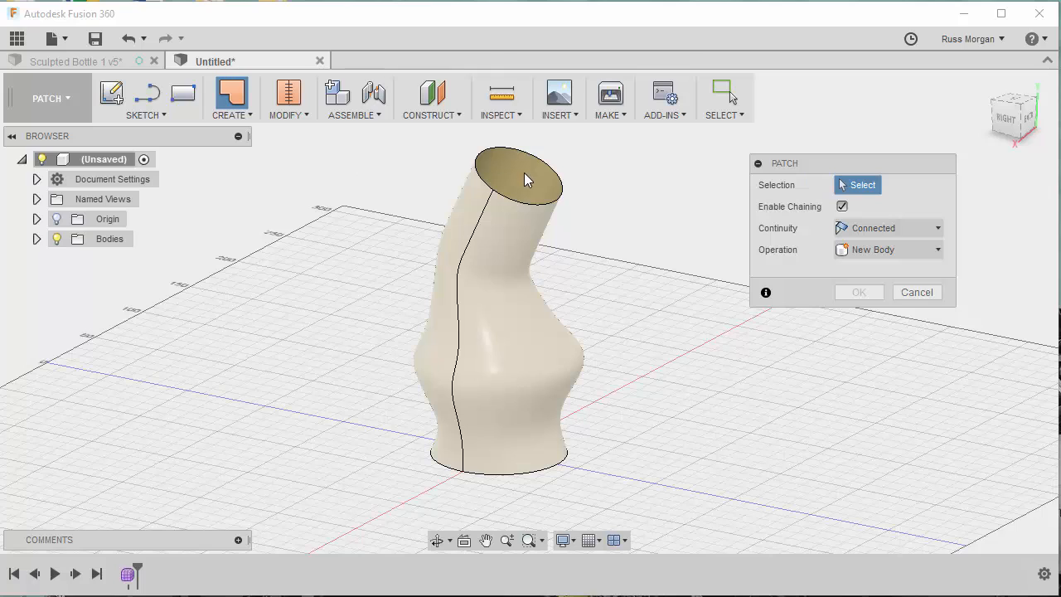
{"action": "left_click", "coordinate": [560, 193]}
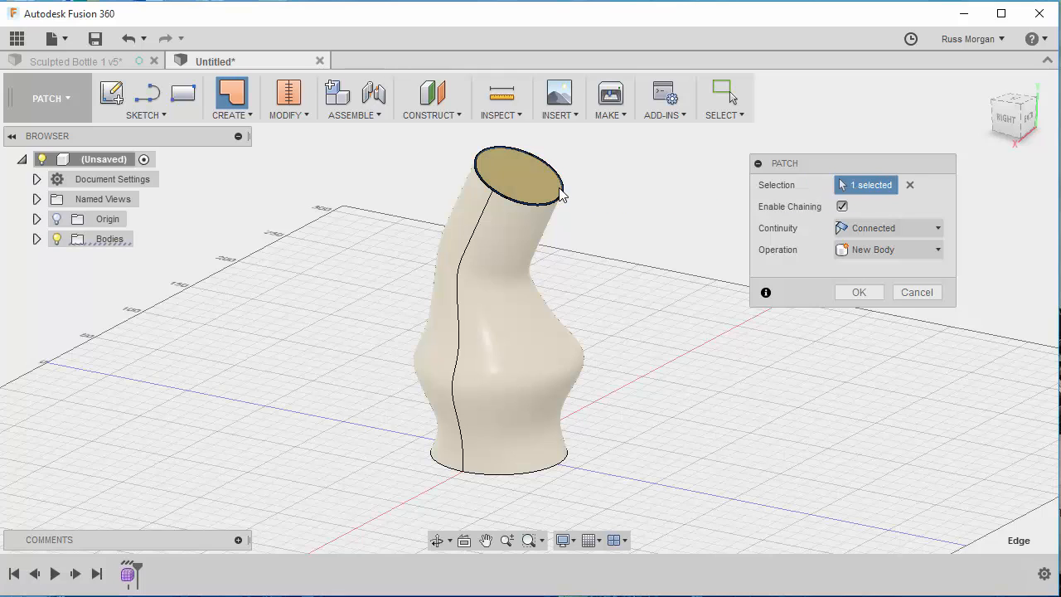
{"action": "left_click", "coordinate": [860, 293]}
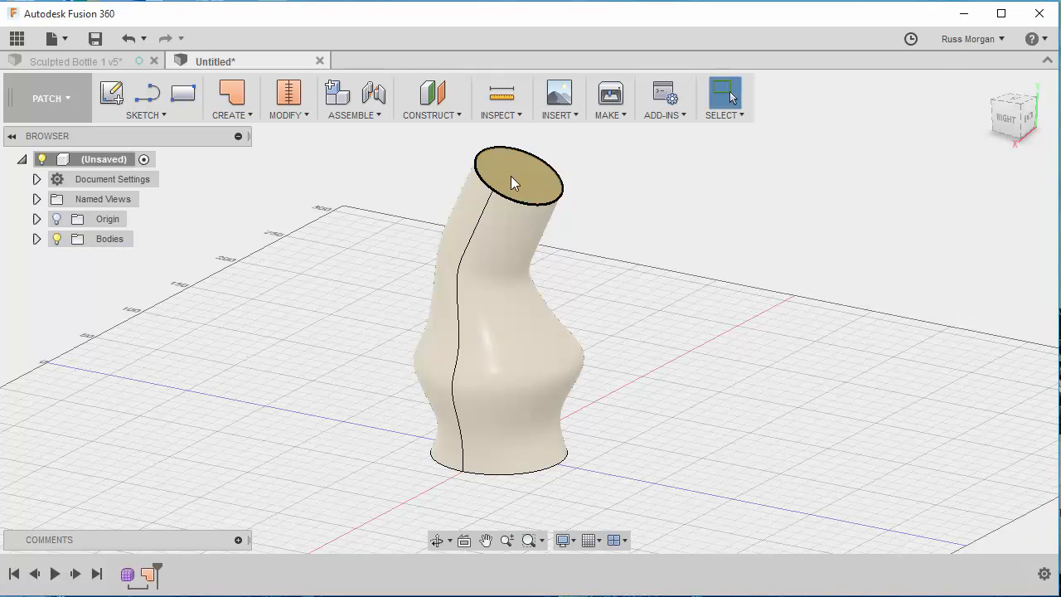
- Close the bottle's open base edge with a Connected patch as a new body
{"action": "middle_click_drag", "start_coordinate": [600, 491], "coordinate": [623, 284], "text": "shift"}
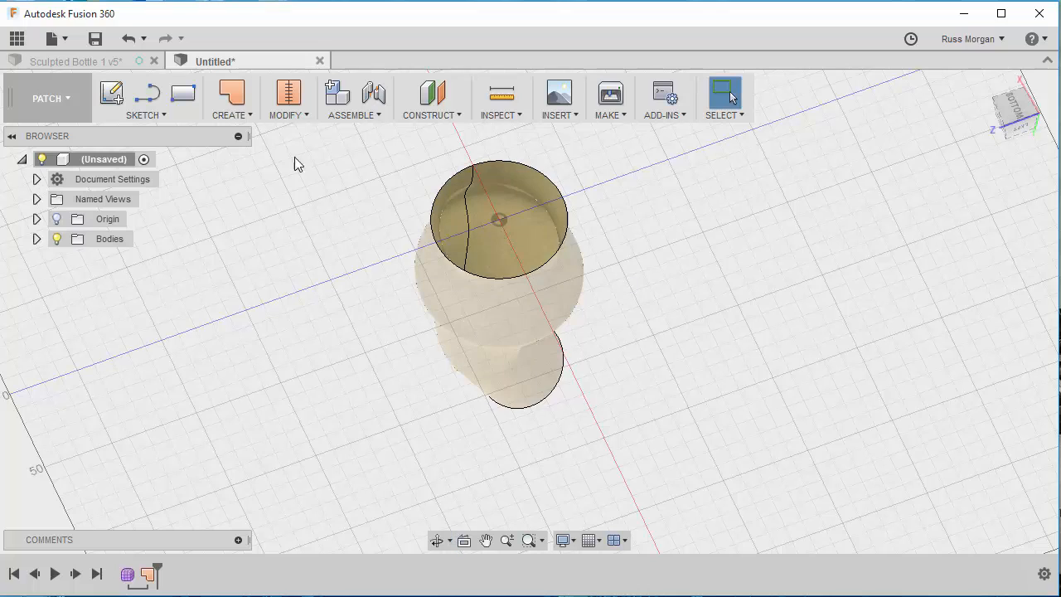
{"action": "left_click", "coordinate": [238, 113]}
{"action": "left_click", "coordinate": [240, 210]}
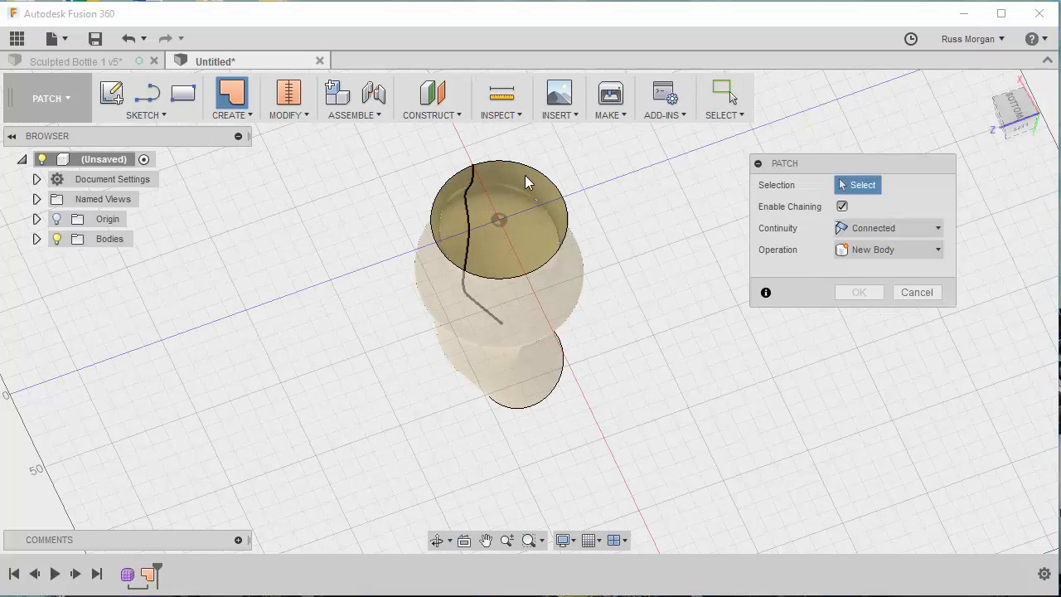
{"action": "left_click", "coordinate": [540, 180]}
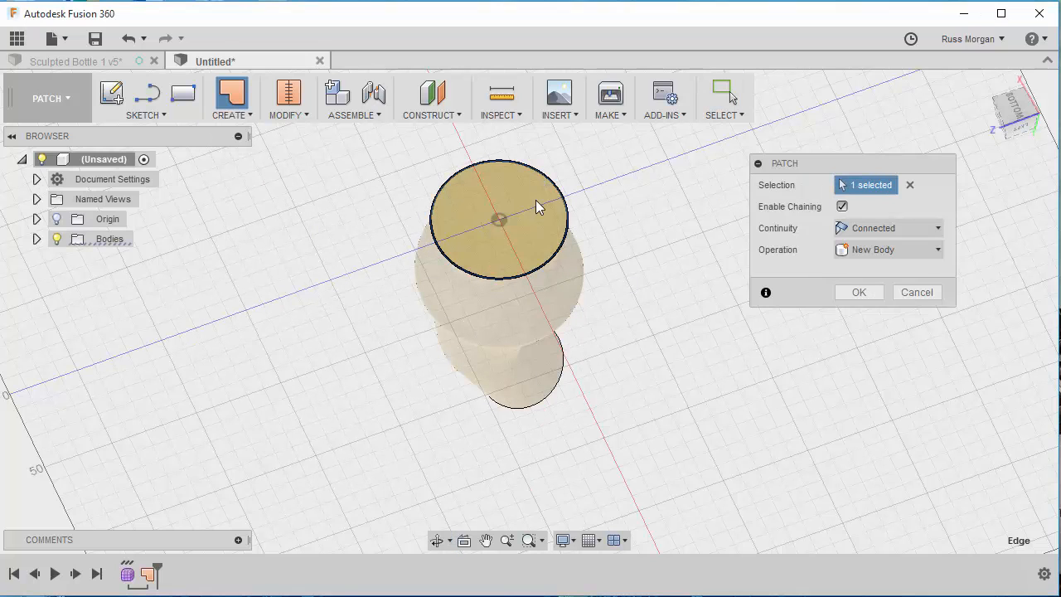
{"action": "left_click", "coordinate": [860, 292]}
- Stitch the bottle wall and the two end patches into one body with a 1.00 mm tolerance
{"action": "middle_click_drag", "start_coordinate": [668, 213], "coordinate": [632, 398], "text": "shift"}
{"action": "scroll", "coordinate": [649, 327], "scroll_direction": "up", "scroll_amount": 2}
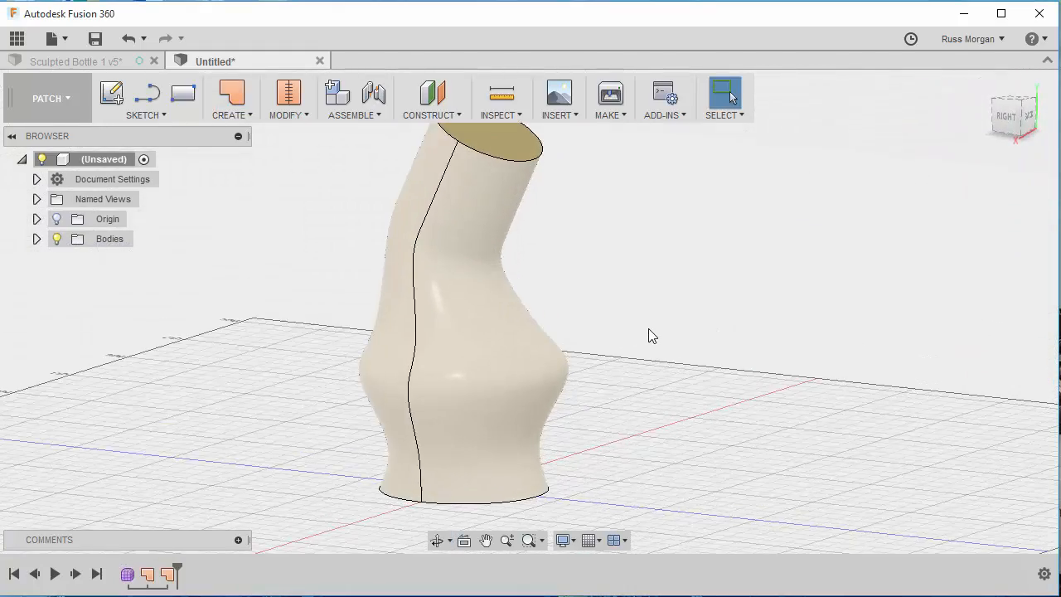
{"action": "scroll", "coordinate": [649, 326], "scroll_direction": "down", "scroll_amount": 6}
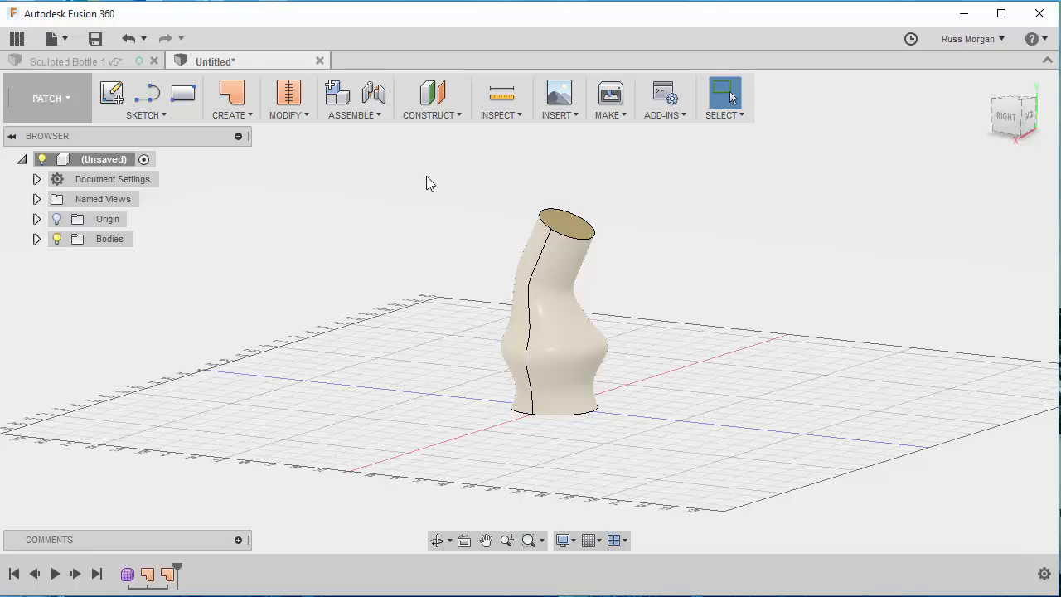
{"action": "left_click_drag", "start_coordinate": [434, 170], "coordinate": [666, 443]}
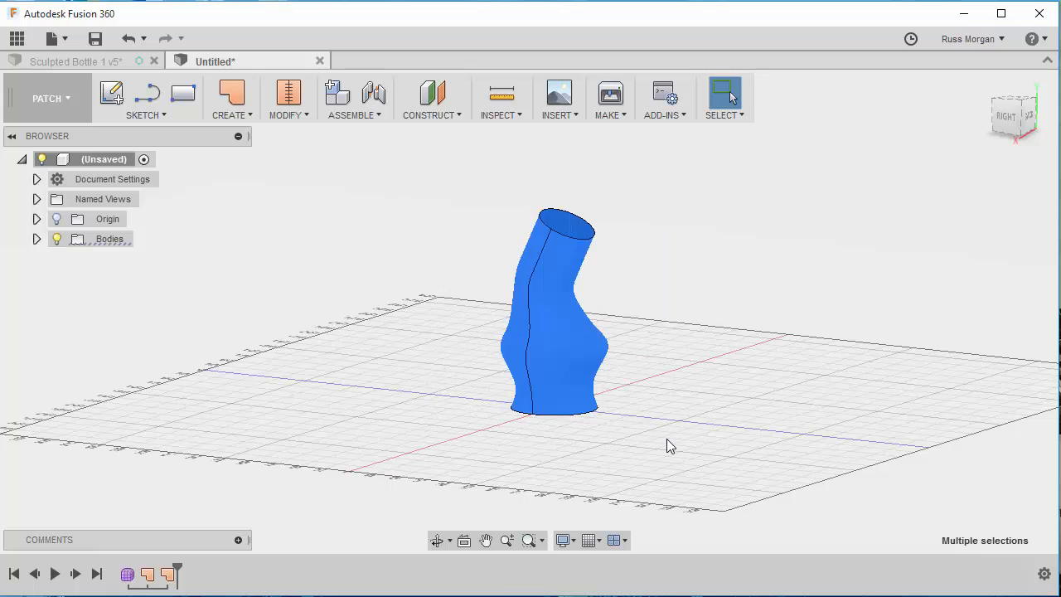
{"action": "left_click", "coordinate": [292, 114]}
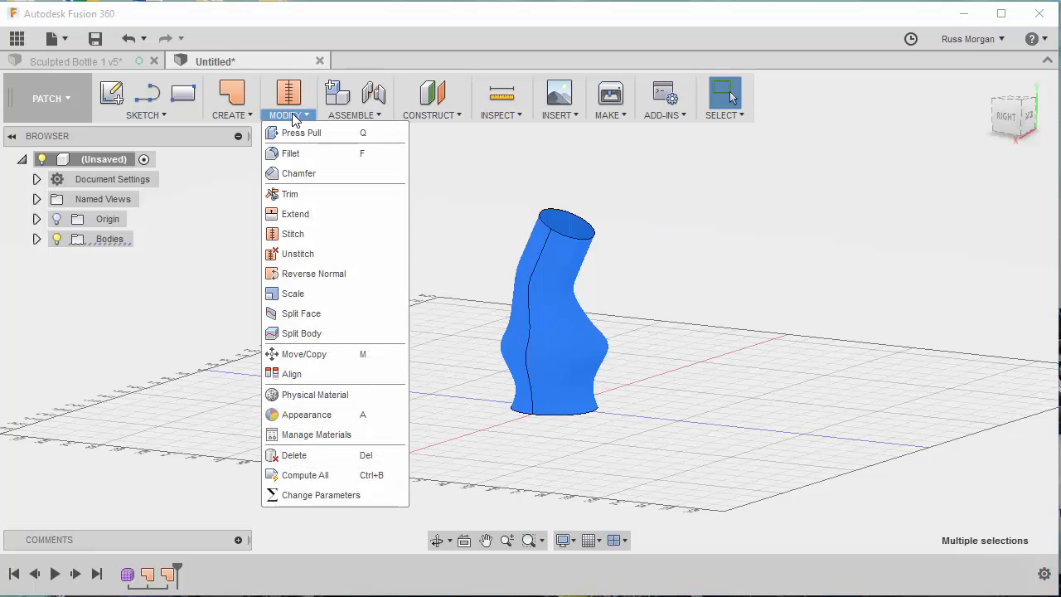
{"action": "left_click", "coordinate": [292, 234]}
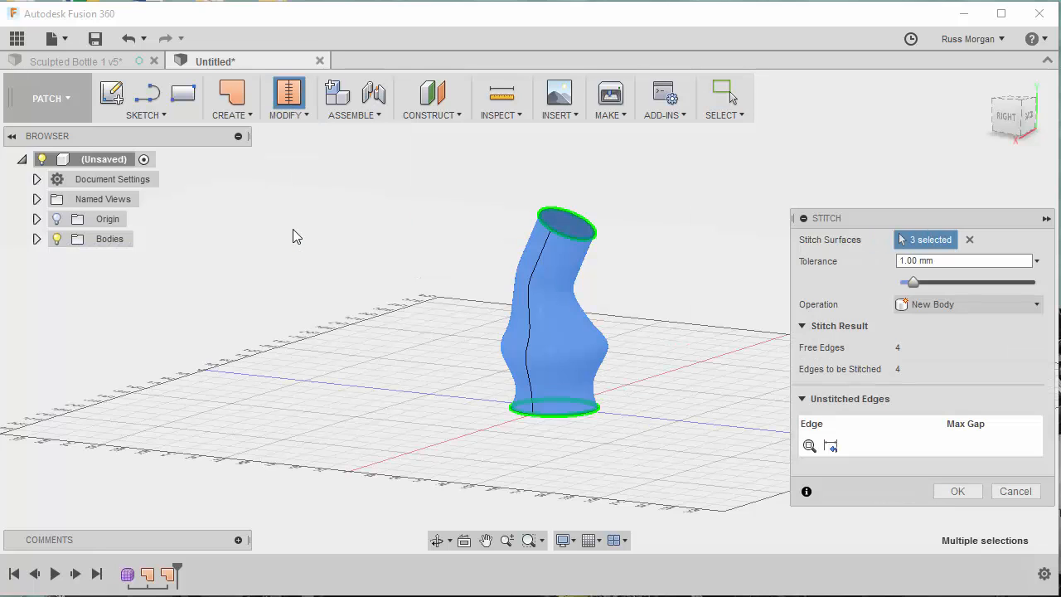
{"action": "left_click", "coordinate": [959, 491]}
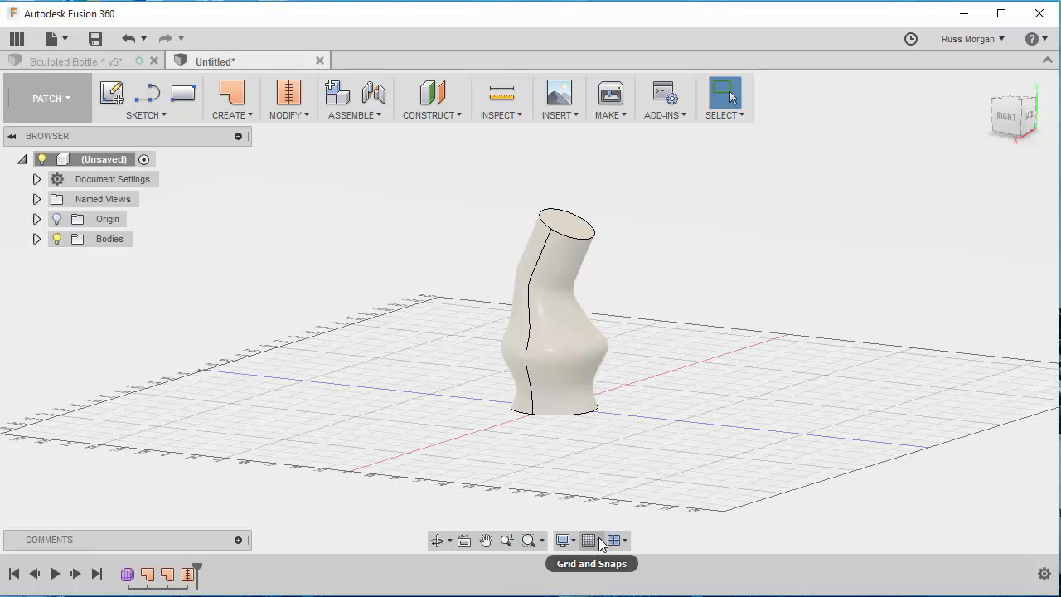
- Set the visual style to Shaded so the bottle displays without edges
{"action": "left_click", "coordinate": [564, 541]}
{"action": "mouse_move", "coordinate": [623, 564]}
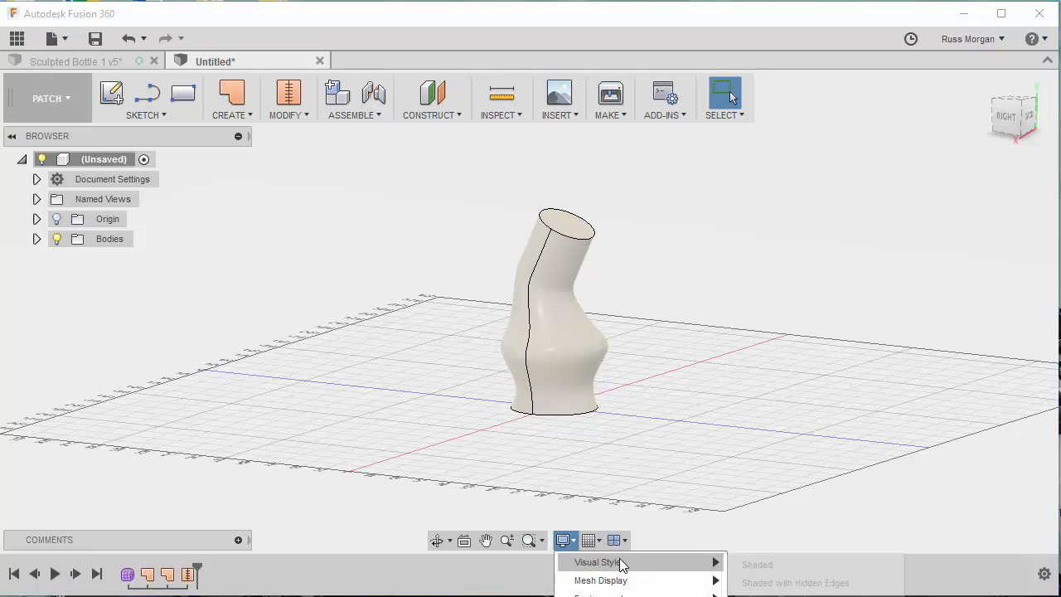
{"action": "left_click", "coordinate": [756, 565]}
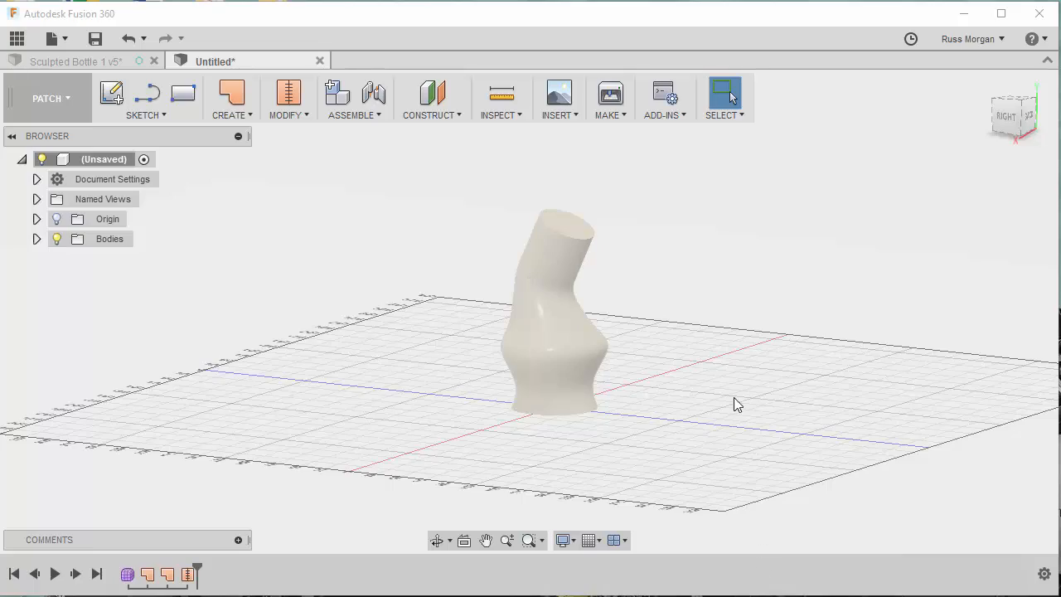
{"action": "mouse_move", "coordinate": [680, 365]}
{"action": "middle_mouse_down", "text": "shift"}
{"action": "mouse_move", "coordinate": [445, 324]}
{"action": "mouse_move", "coordinate": [612, 401]}
{"action": "mouse_move", "coordinate": [704, 382]}
{"action": "mouse_move", "coordinate": [663, 374]}
{"action": "middle_mouse_up", "text": "shift"}
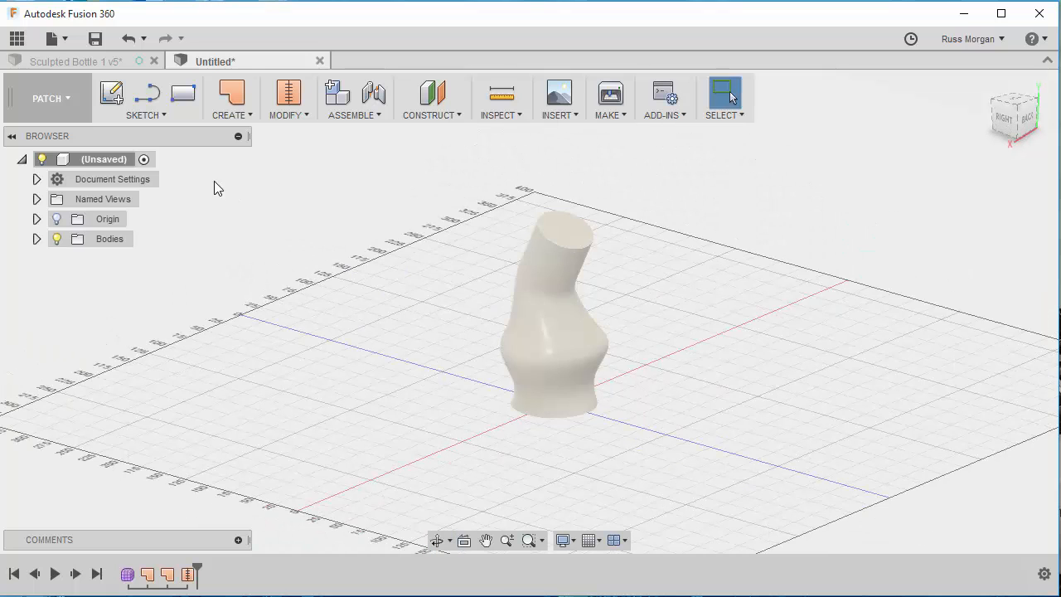
- Return to the Model workspace and start a sketch on the neck's tilted top face
{"action": "left_click", "coordinate": [73, 109]}
{"action": "left_click", "coordinate": [33, 136]}
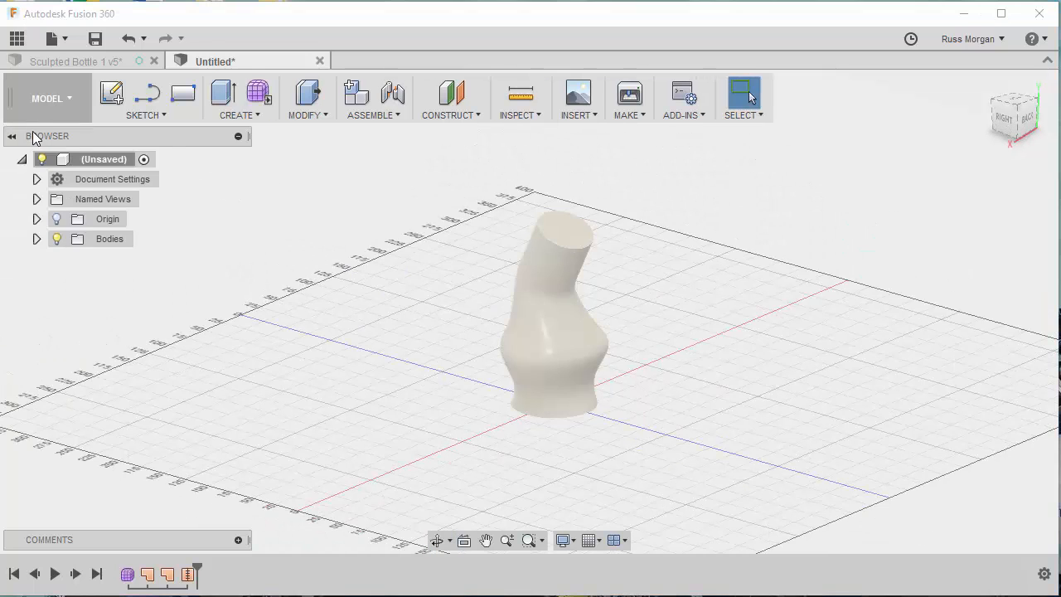
{"action": "left_click", "coordinate": [121, 97]}
{"action": "left_click", "coordinate": [573, 232]}
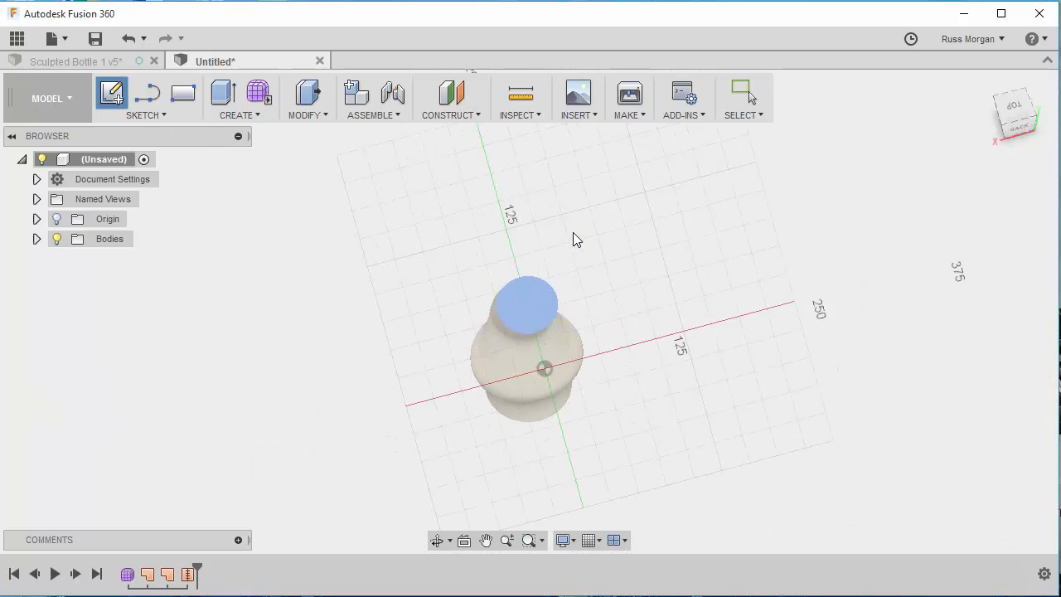
- Sketch a 30 mm center diameter circle at the centre of the neck's top face and finish the sketch
{"action": "left_click", "coordinate": [148, 117]}
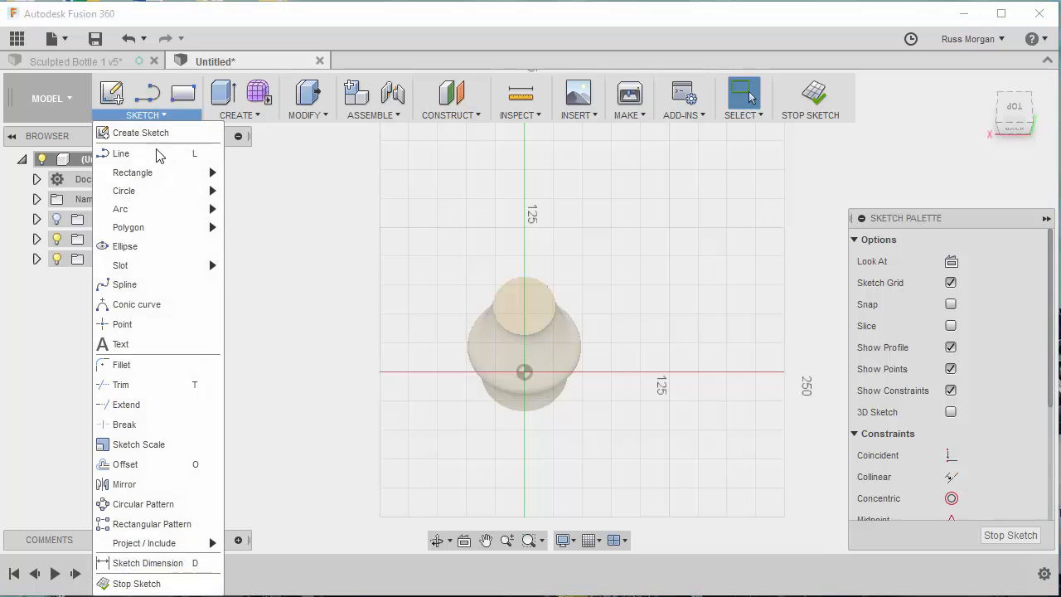
{"action": "mouse_move", "coordinate": [140, 193]}
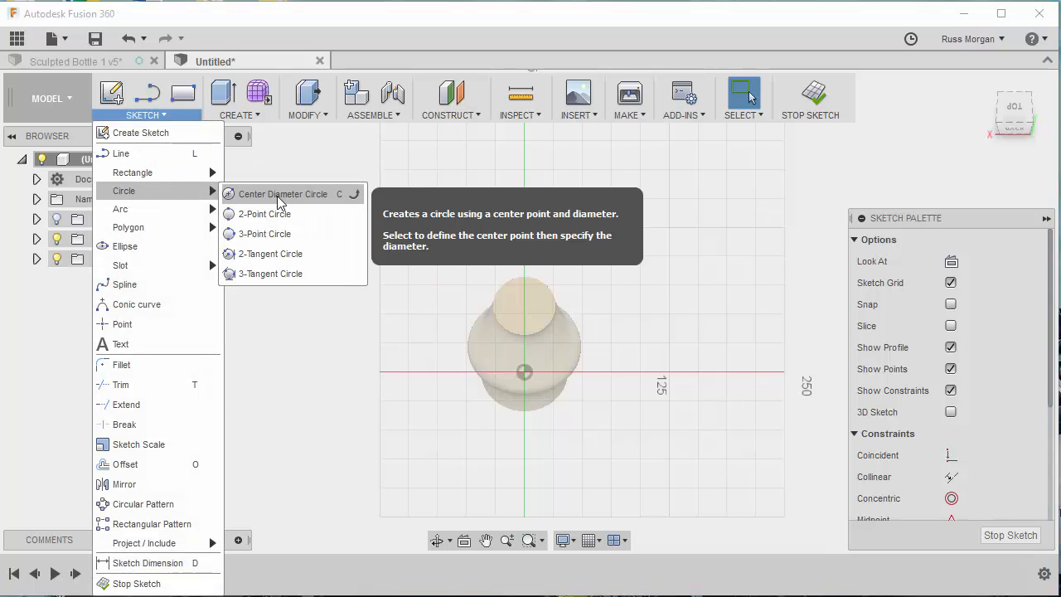
{"action": "left_click", "coordinate": [235, 196]}
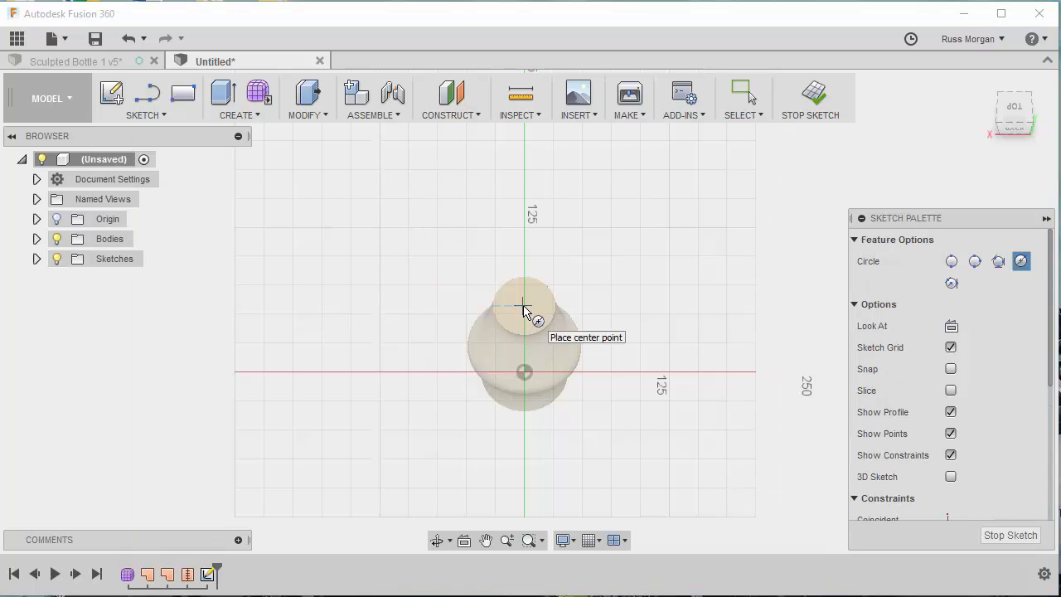
{"action": "scroll", "coordinate": [522, 309], "scroll_direction": "up", "scroll_amount": 10}
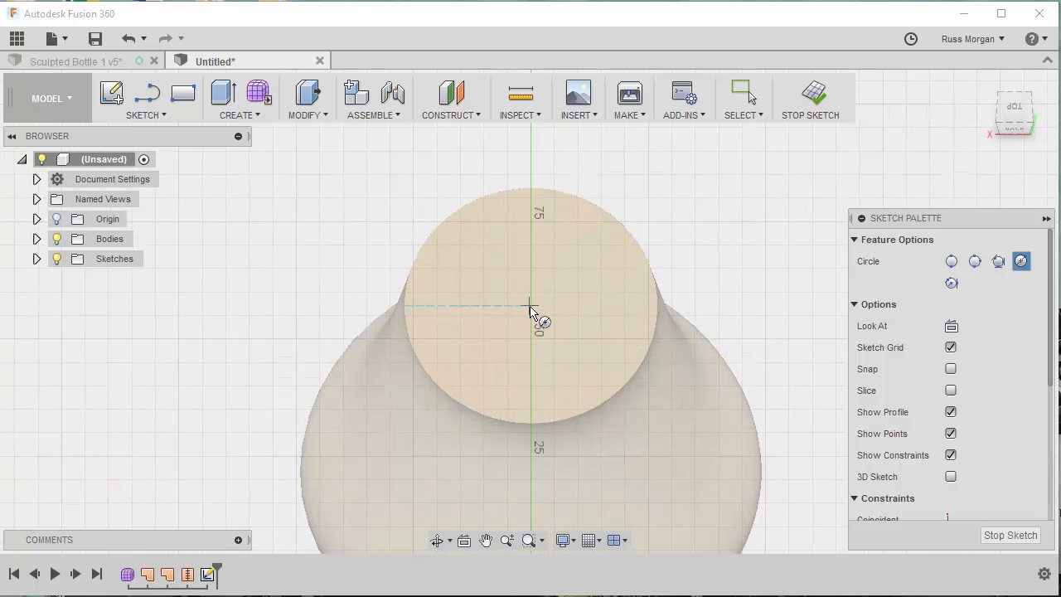
{"action": "left_click", "coordinate": [530, 306]}
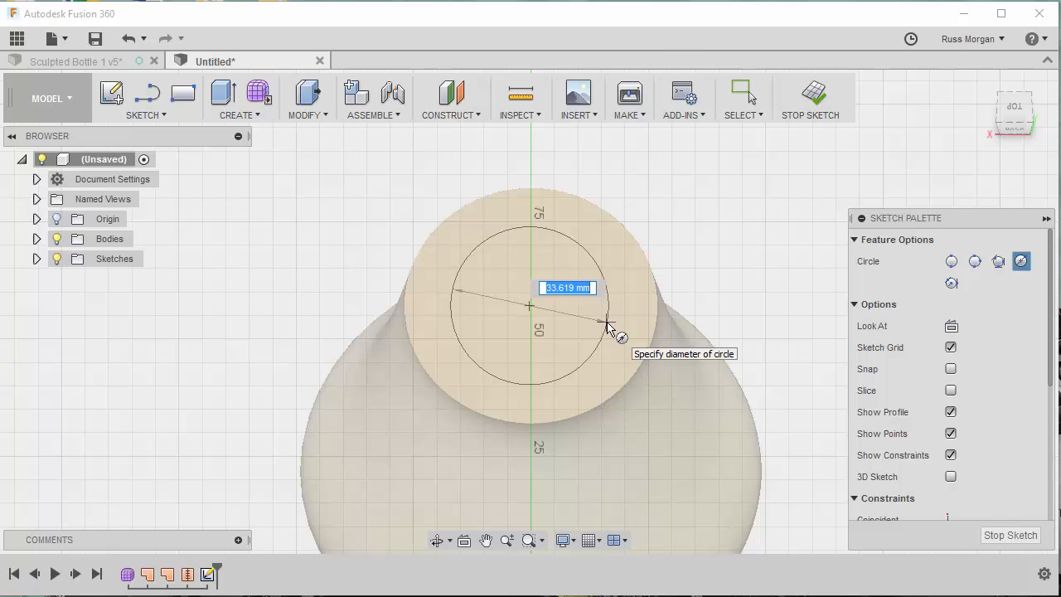
{"action": "type", "text": "0"}
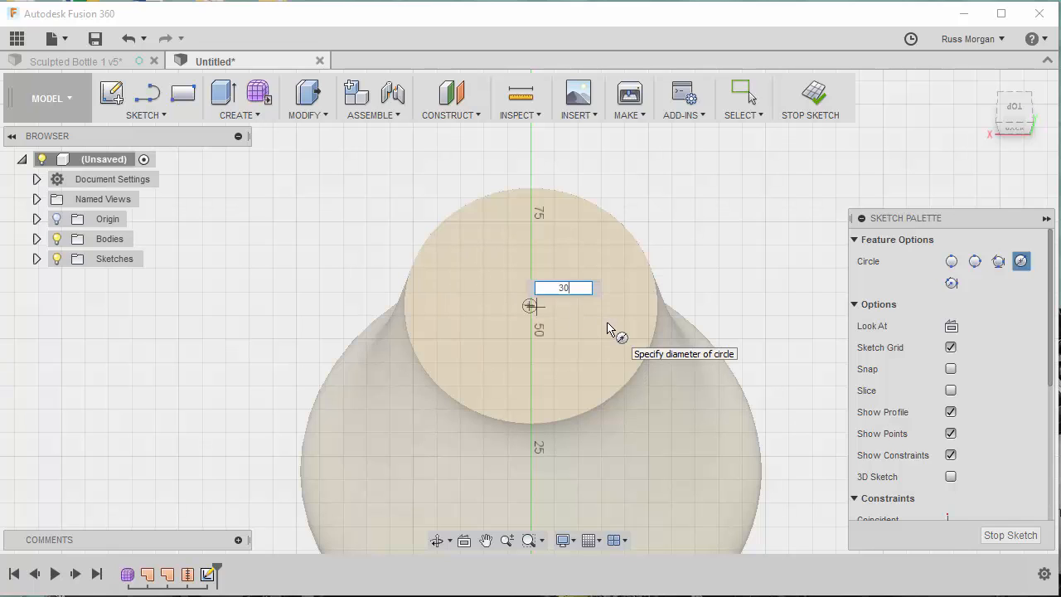
{"action": "key", "text": "Return"}
{"action": "key", "text": "Escape"}
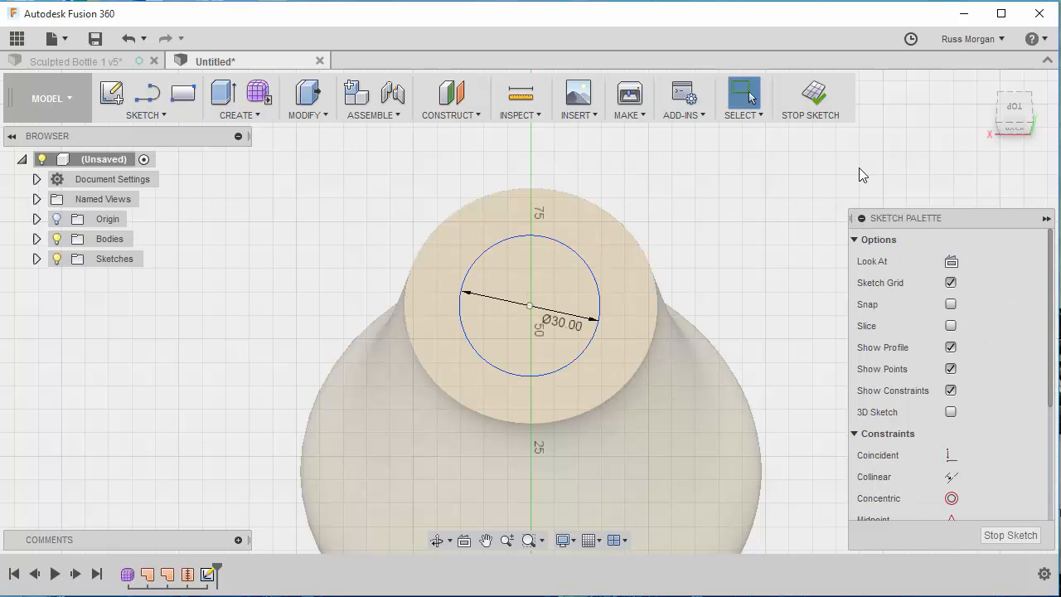
{"action": "left_click", "coordinate": [812, 95]}
- Extrude the circle on the neck 20 mm outward from the top face, joining it to the bottle body
{"action": "middle_click_drag", "start_coordinate": [745, 283], "coordinate": [834, 210], "text": "shift"}
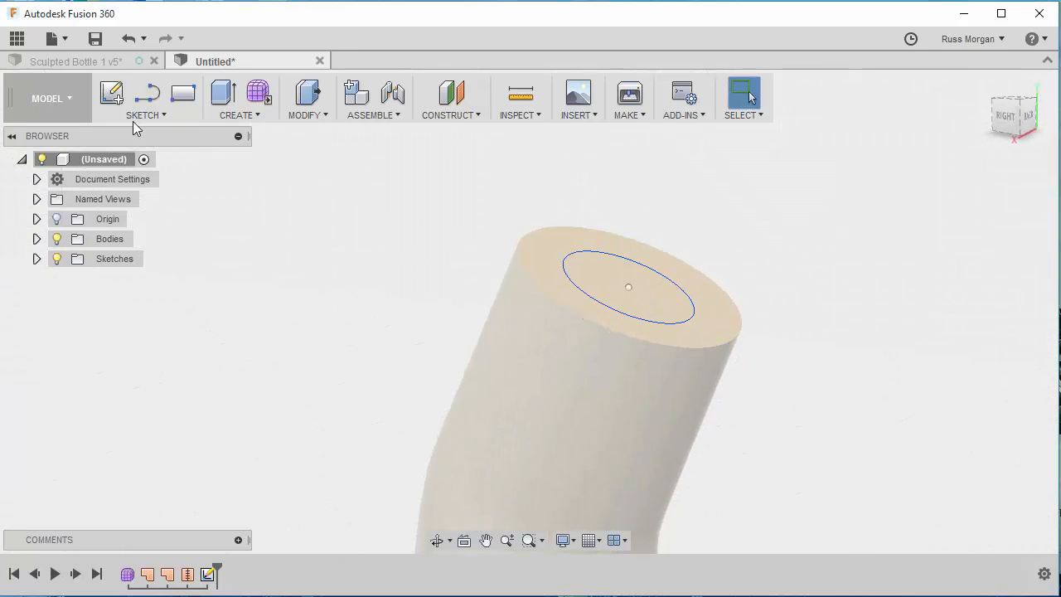
{"action": "left_click", "coordinate": [225, 114]}
{"action": "left_click", "coordinate": [234, 150]}
{"action": "left_click", "coordinate": [651, 292]}
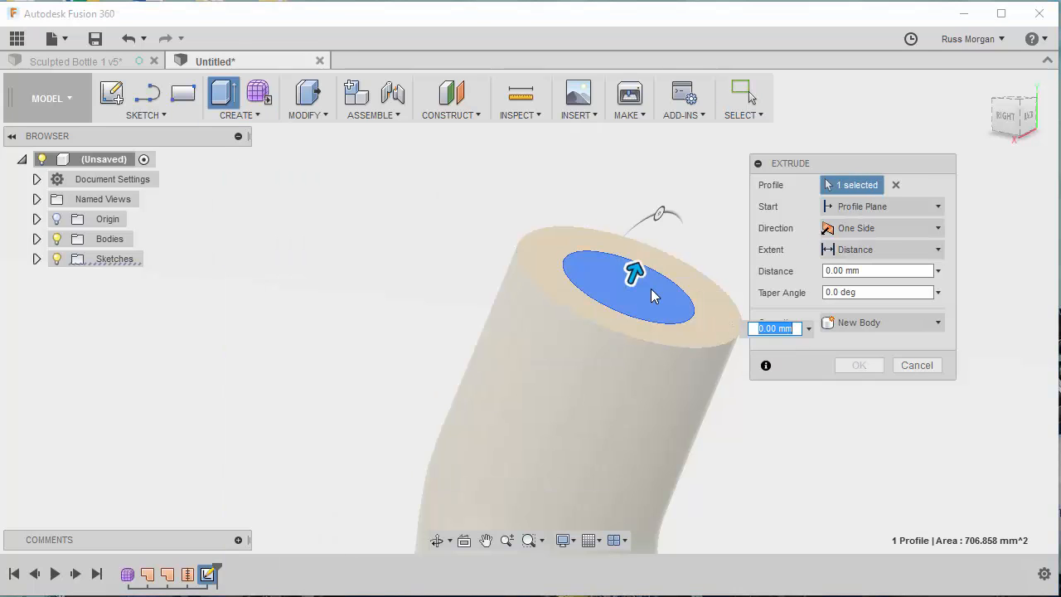
{"action": "left_click_drag", "start_coordinate": [635, 273], "coordinate": [668, 184]}
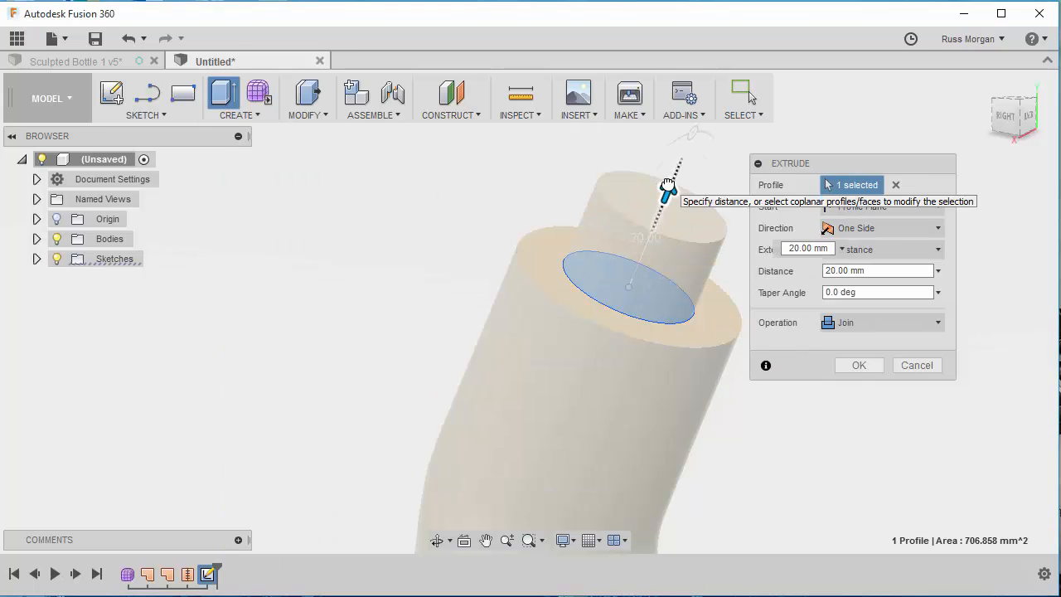
{"action": "left_click", "coordinate": [859, 365]}
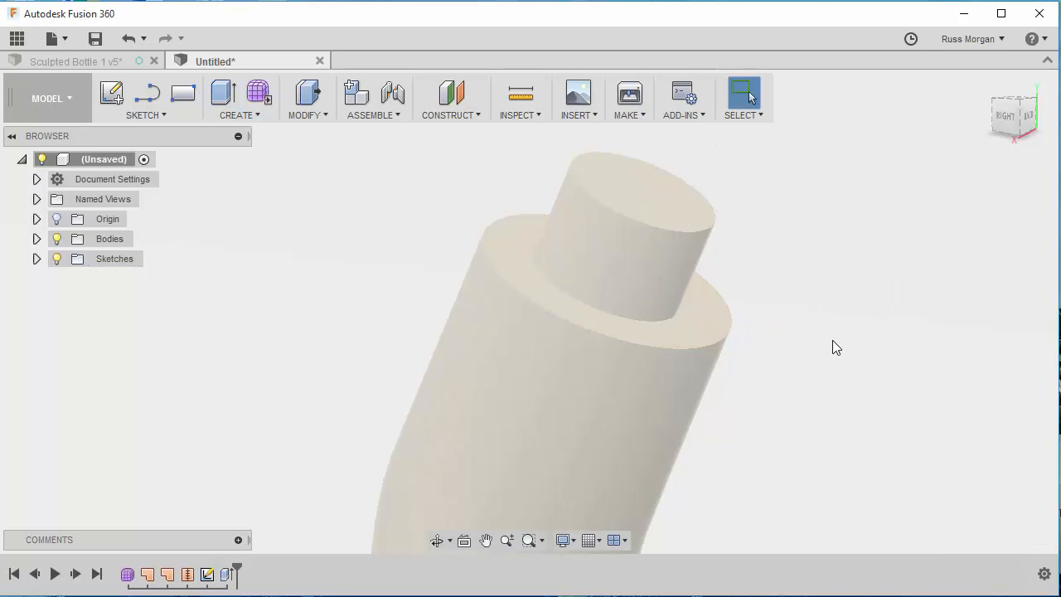
{"action": "scroll", "coordinate": [832, 341], "scroll_direction": "down", "scroll_amount": 5}
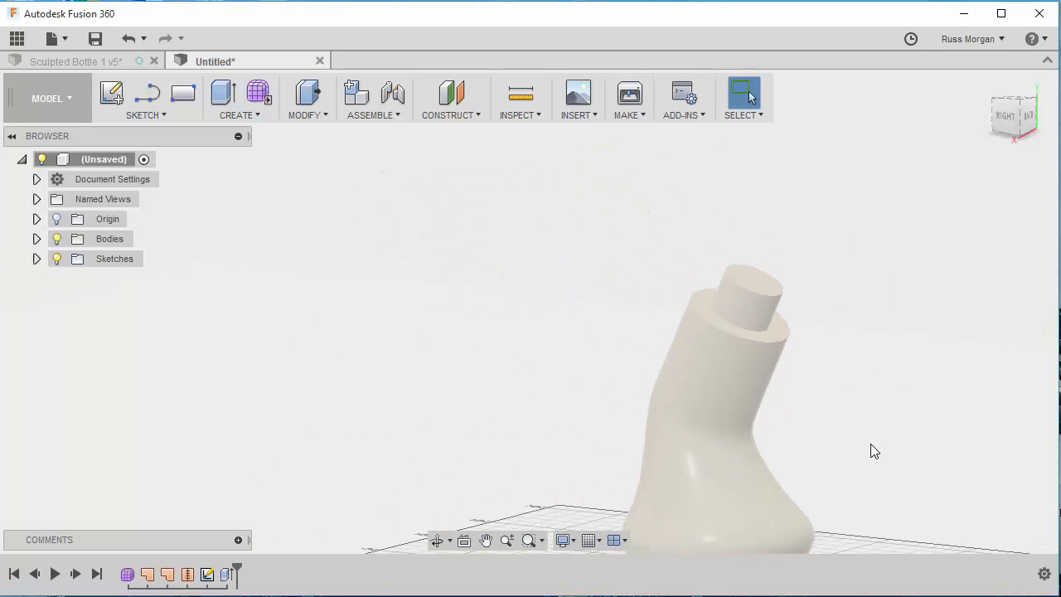
{"action": "middle_click_drag", "start_coordinate": [870, 451], "coordinate": [682, 386], "text": "shift"}
{"action": "scroll", "coordinate": [668, 360], "scroll_direction": "down", "scroll_amount": 2}
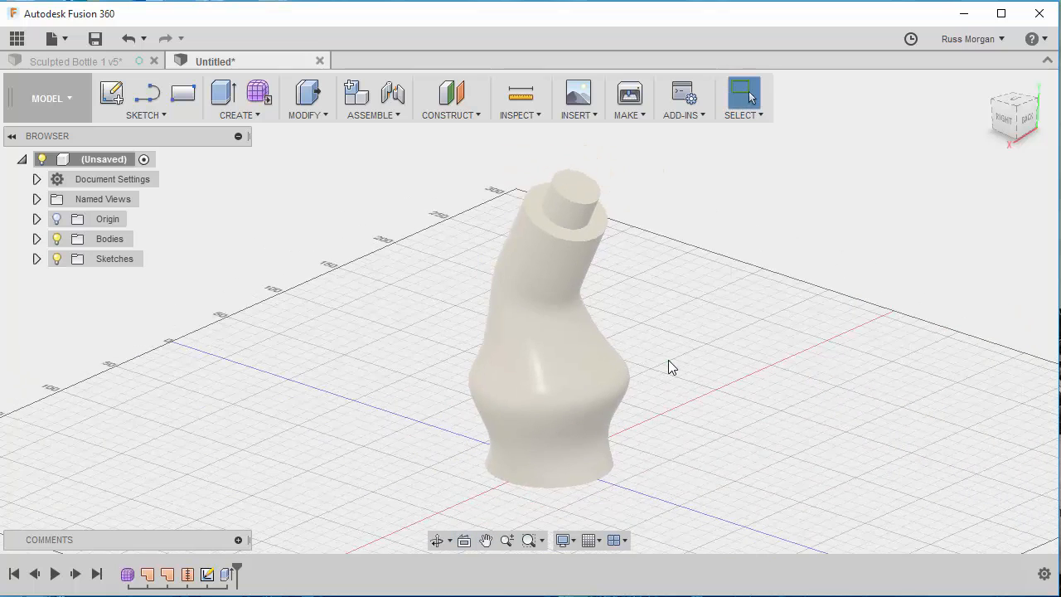